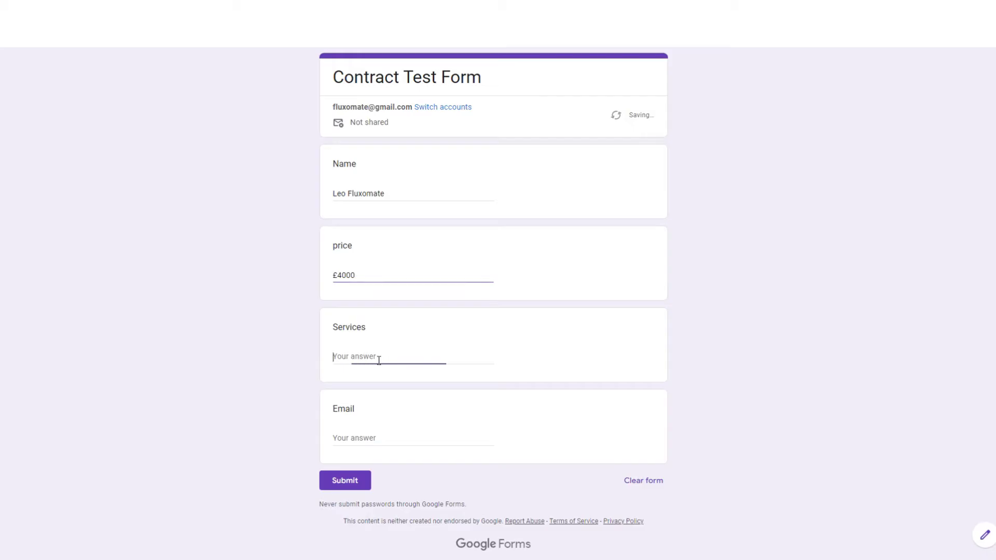
Submit the form with Services 'AI automation, Internal Tool Creation, KPI Mastery' and the respondent's e-mail address
text(AI au)
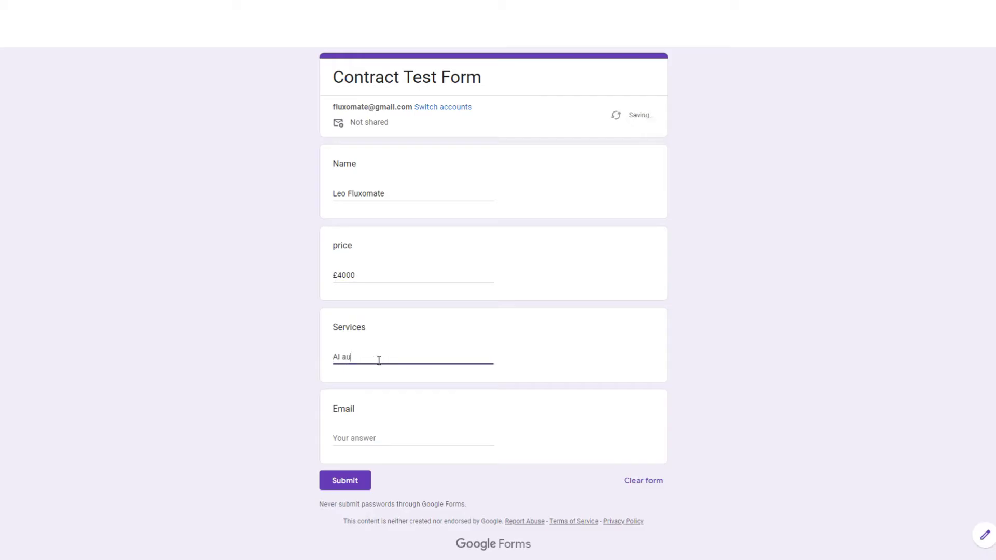
text(tomation, Internal Tool Creation, KPI)
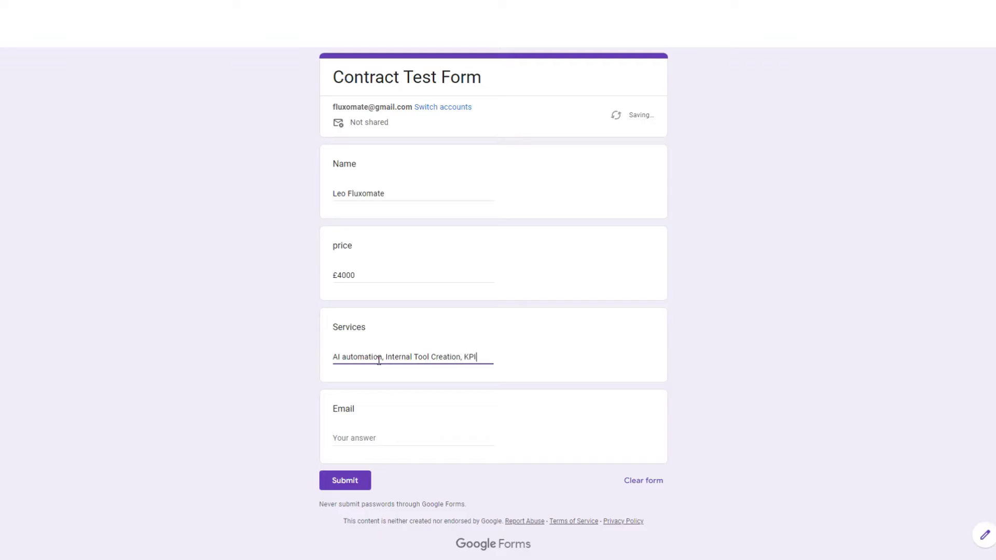
text( Mastery)
click(399, 438)
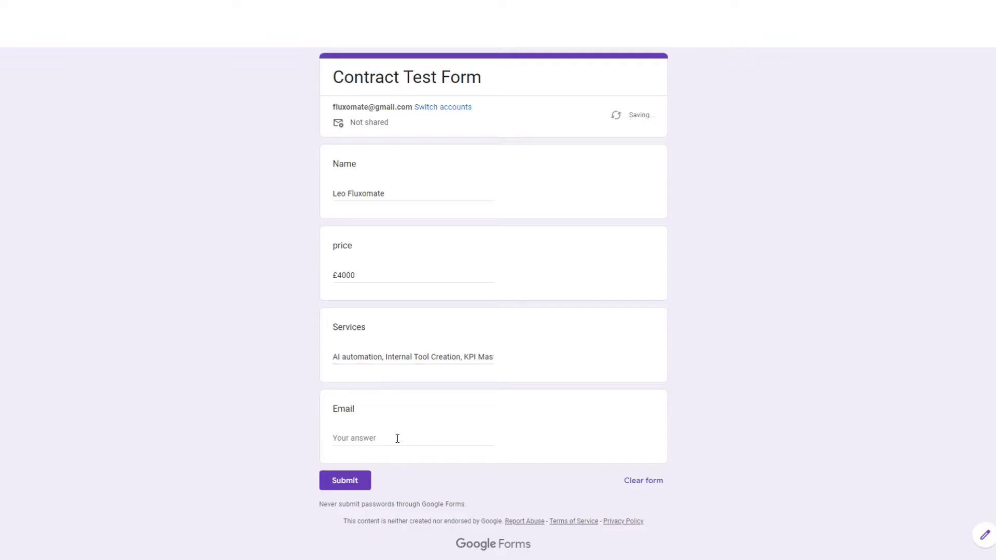
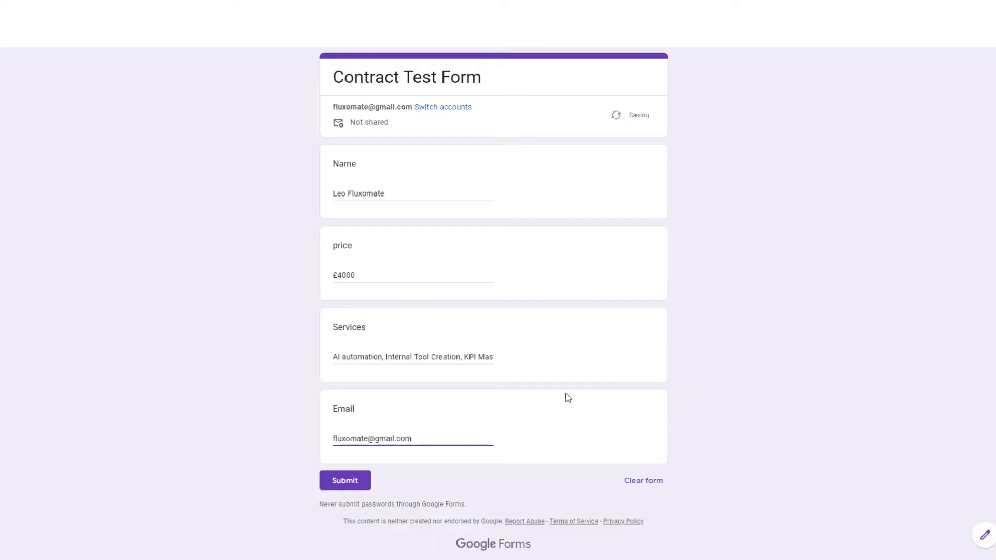
click(766, 341)
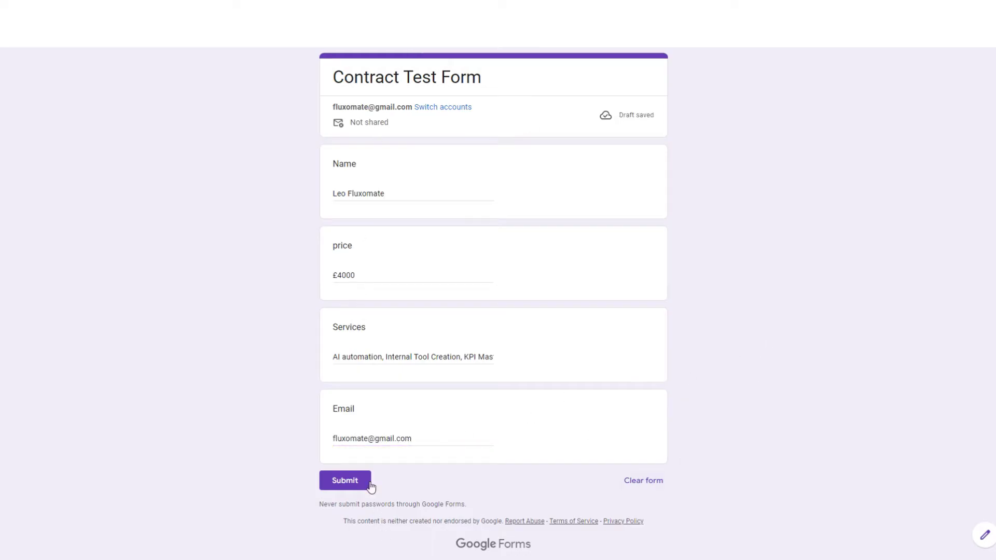
click(349, 480)
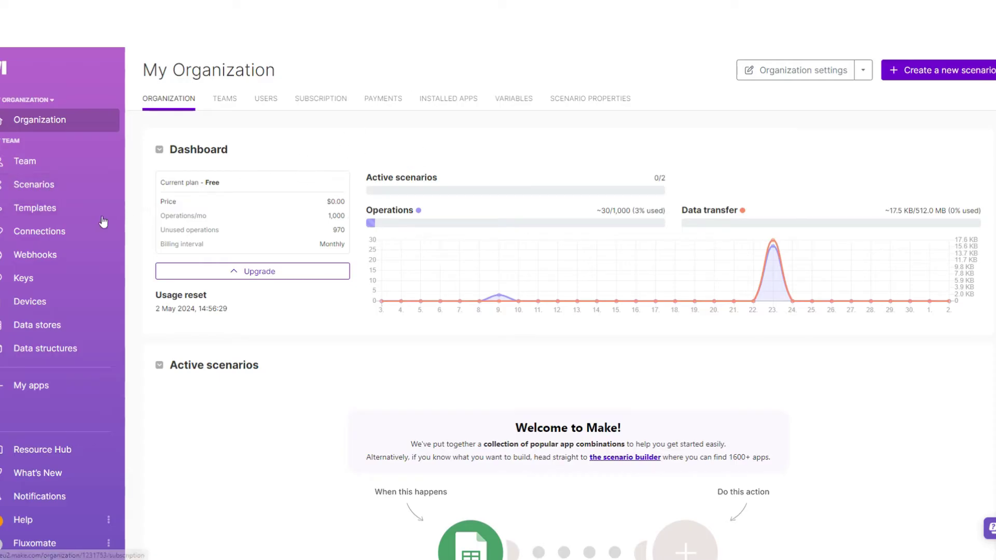
Create a new scenario with a Google Forms Watch Responses trigger connected to the Google account
click(42, 187)
click(930, 69)
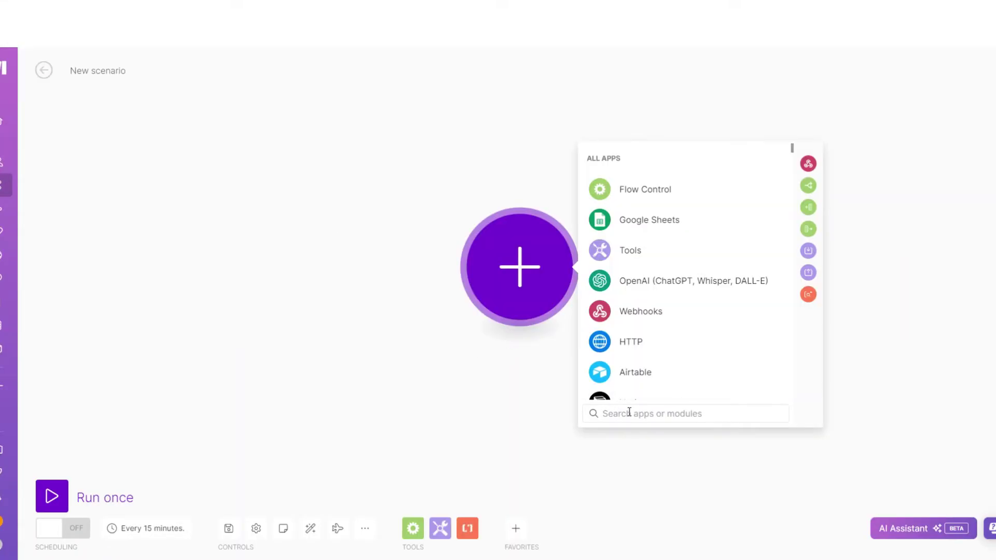
click(670, 163)
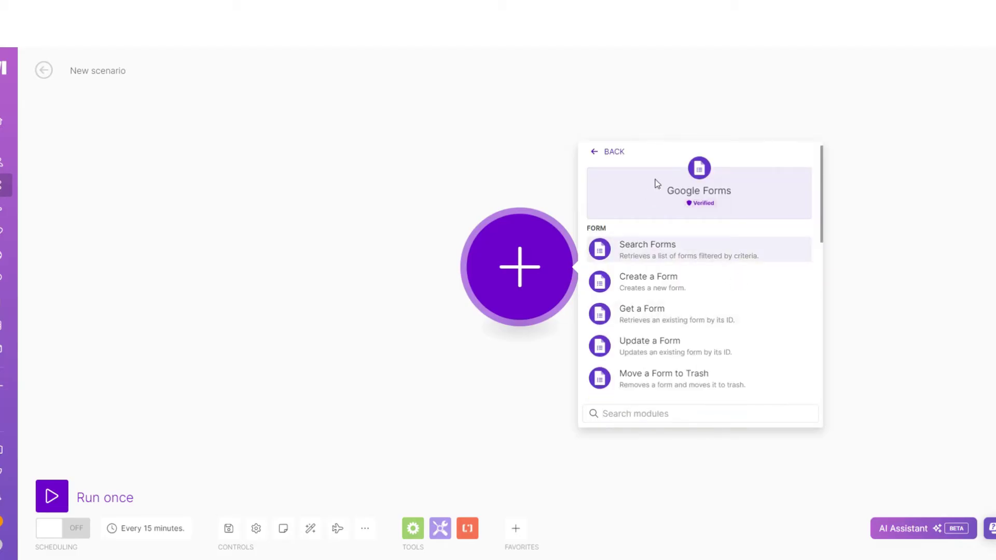
scroll(733, 296, down, 5)
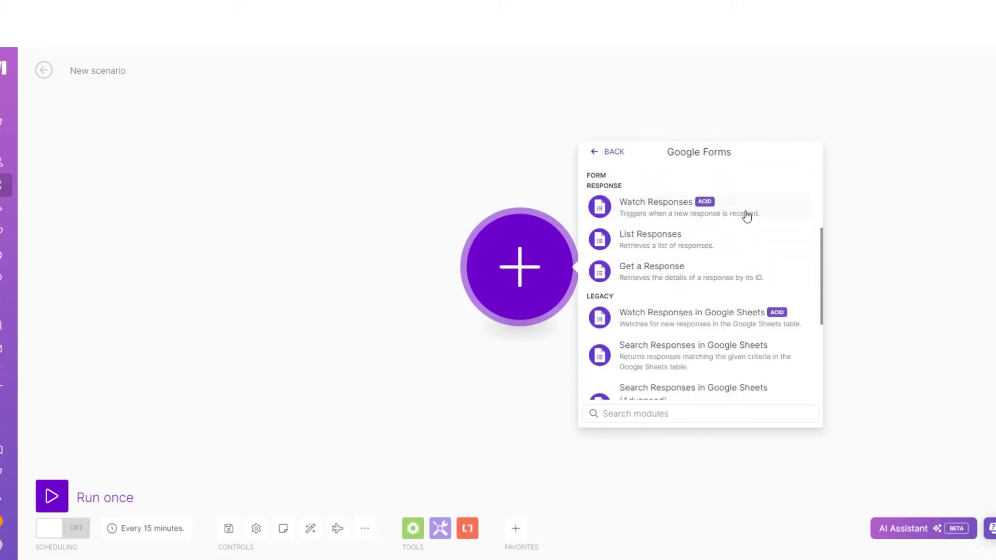
click(746, 214)
click(704, 263)
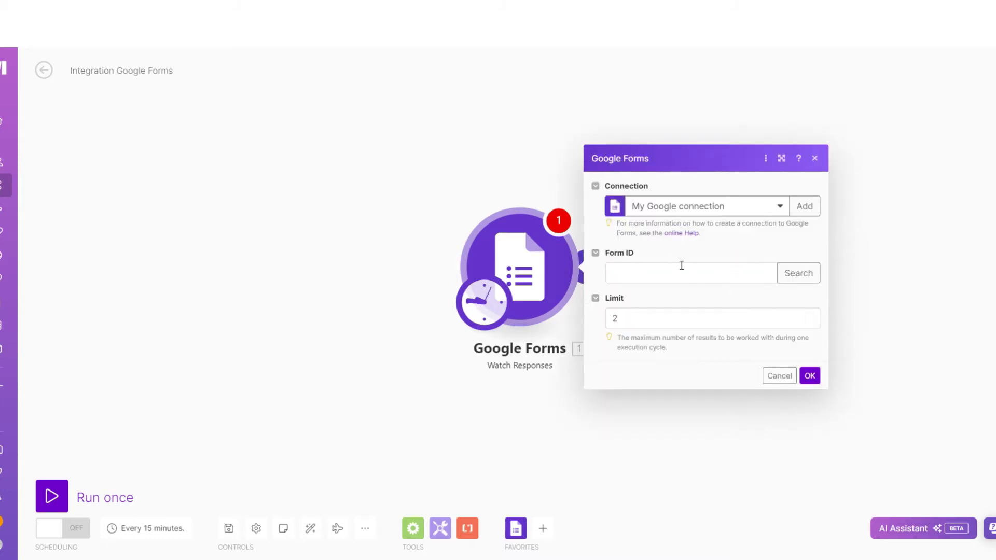
Set the trigger's Form ID by searching 'Contract Test Form' and save the trigger
click(789, 272)
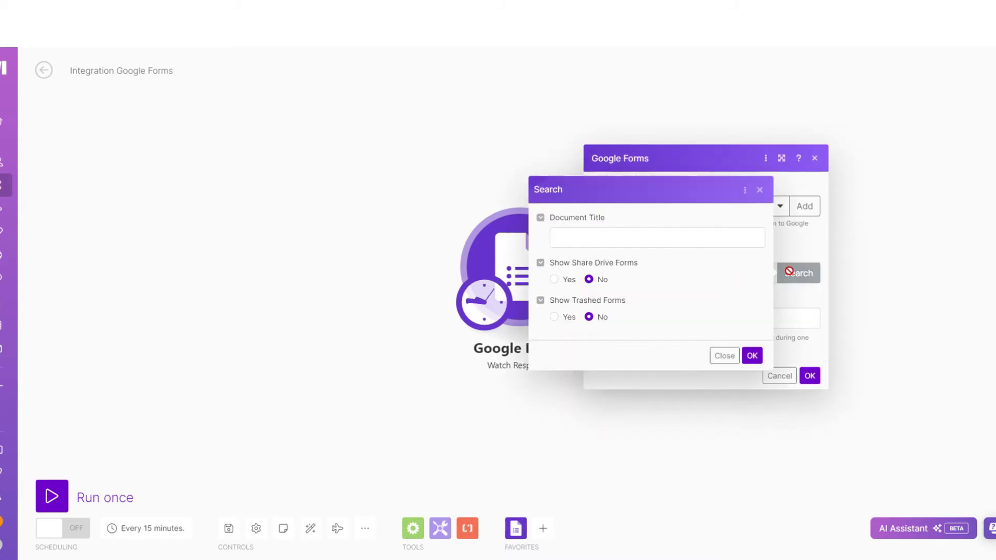
click(586, 234)
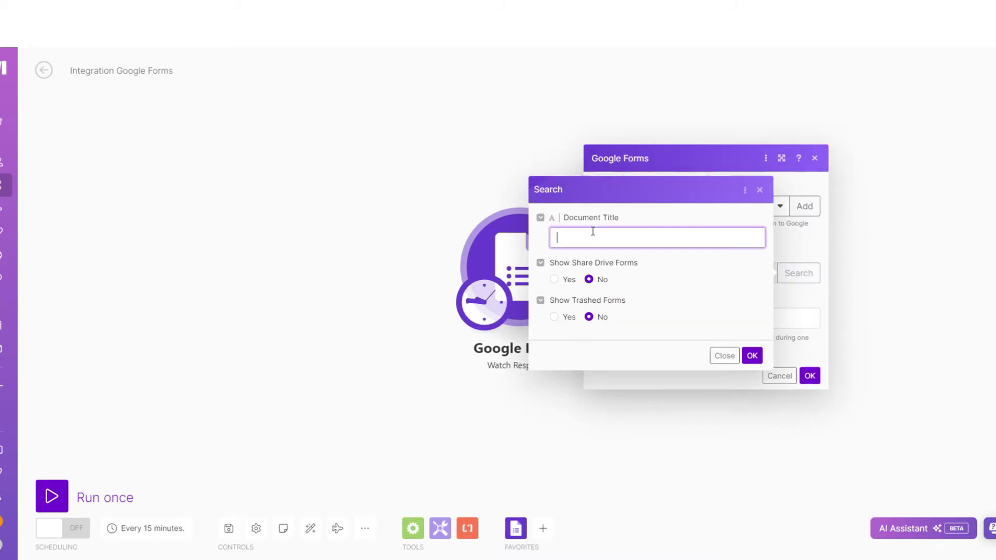
click(759, 189)
click(798, 272)
click(632, 237)
text(Contract )
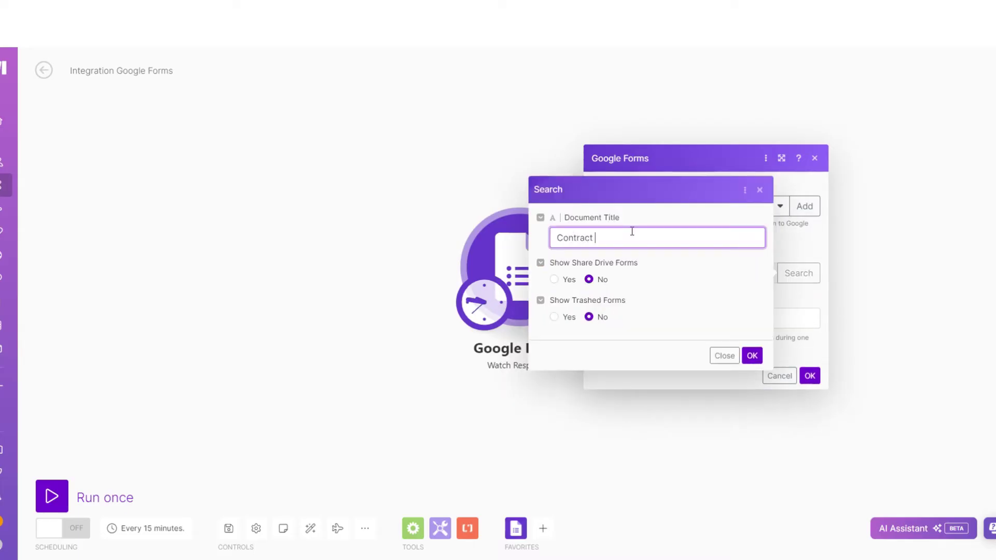
text(Test Form)
click(752, 355)
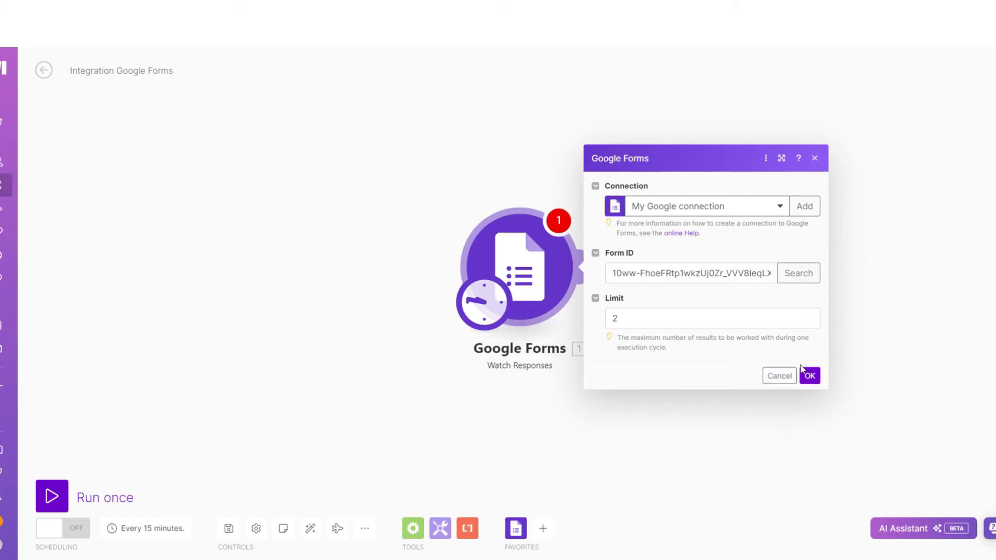
click(809, 378)
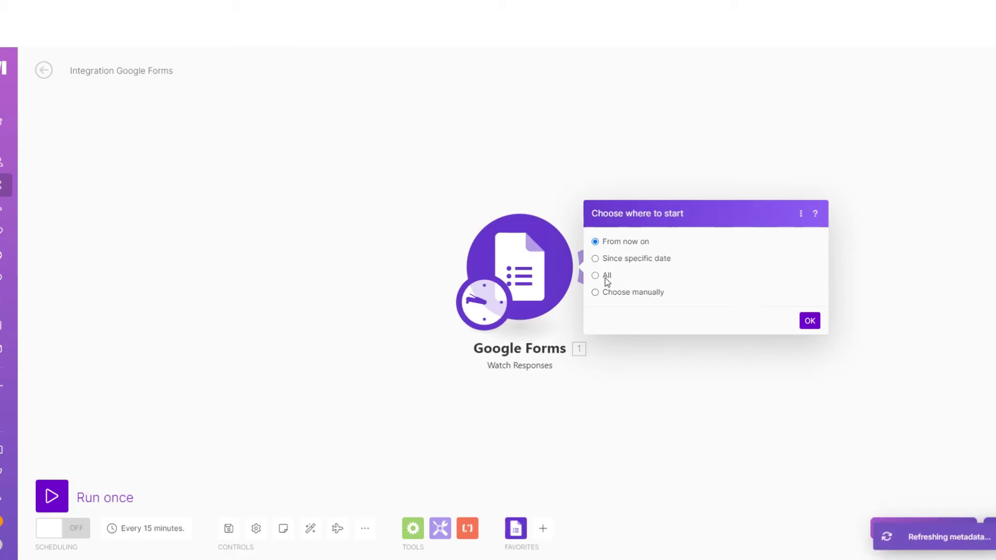
Start the trigger from All responses and run only the Google Forms module once
click(595, 275)
click(810, 320)
right_click(518, 275)
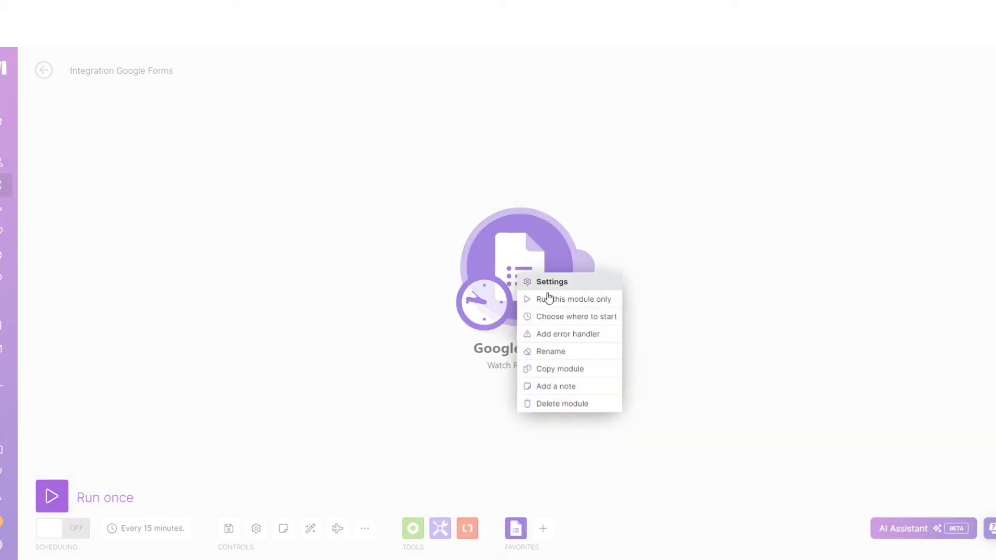
click(560, 299)
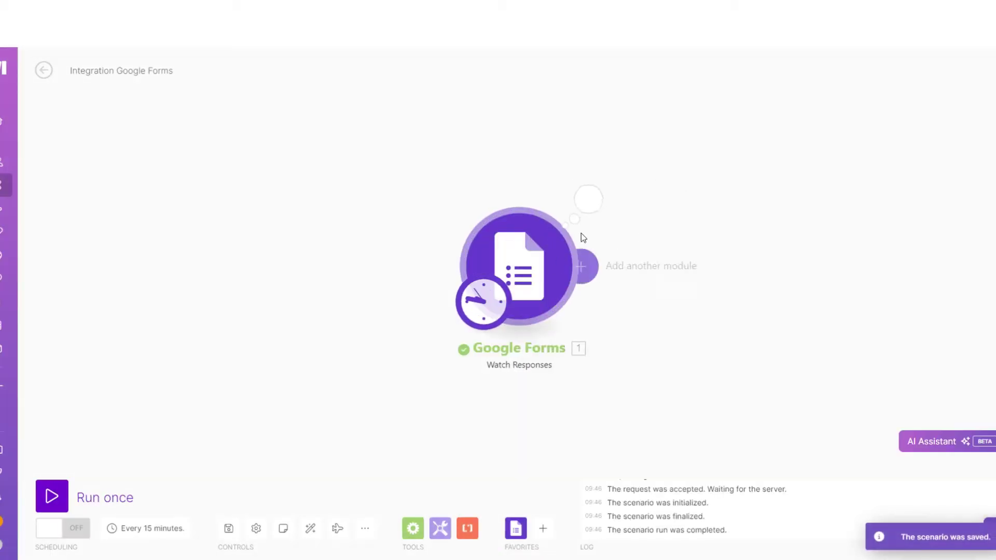
Inspect the run output, expanding Answers > Email to check the submitted e-mail value
click(591, 205)
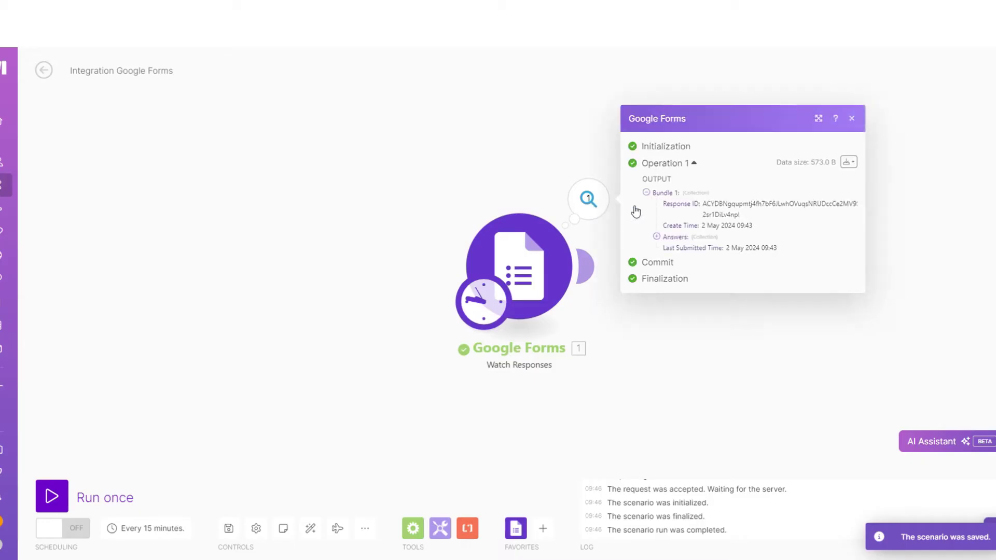
click(657, 236)
click(667, 231)
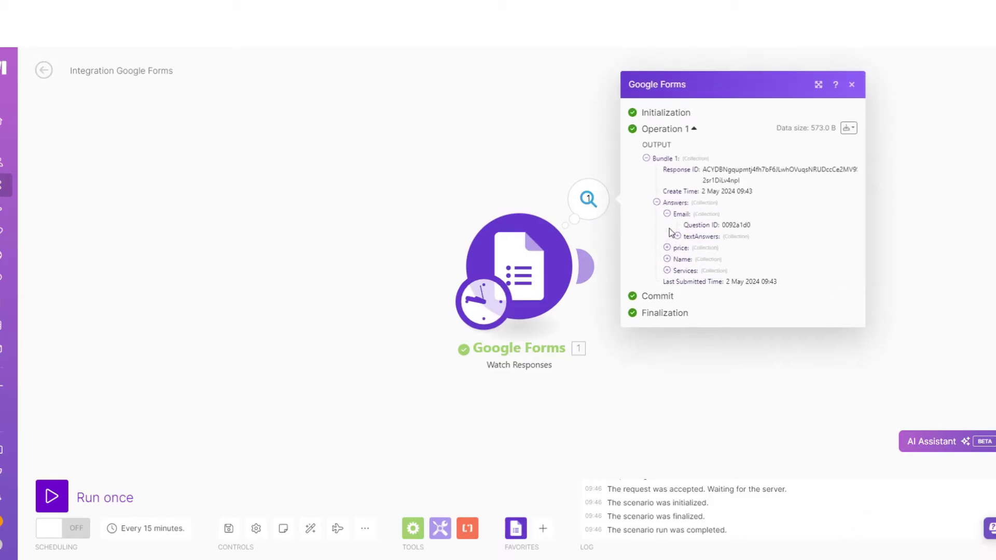
click(677, 235)
drag(737, 253, 811, 255)
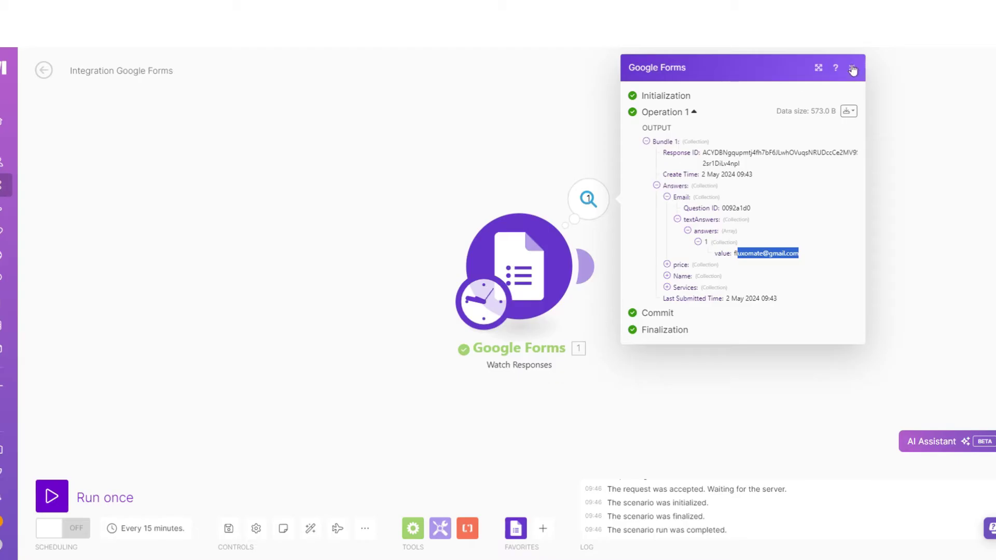
click(852, 70)
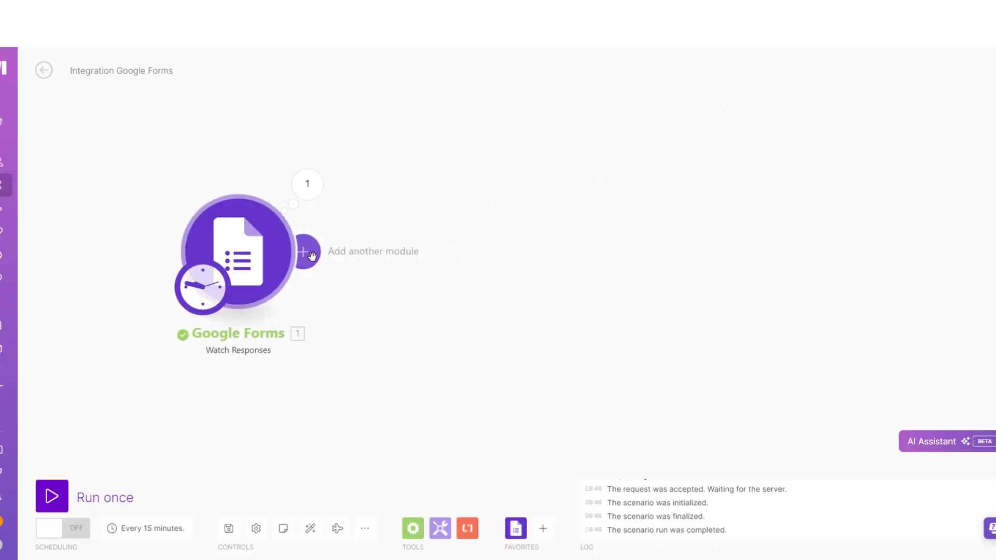
Add a PandaDoc Create a Document module after the trigger, connected to the PandaDoc account
click(310, 254)
text(p)
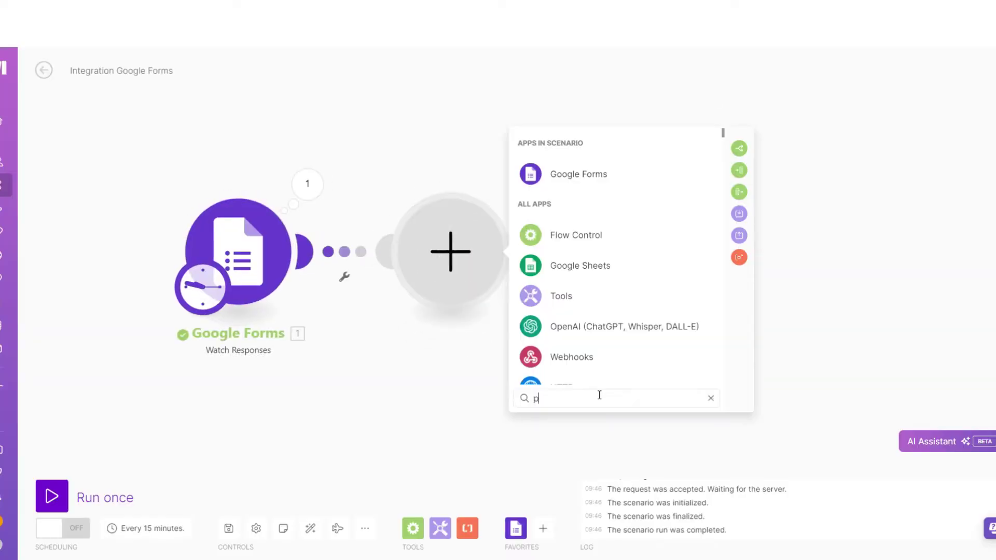
text(anda)
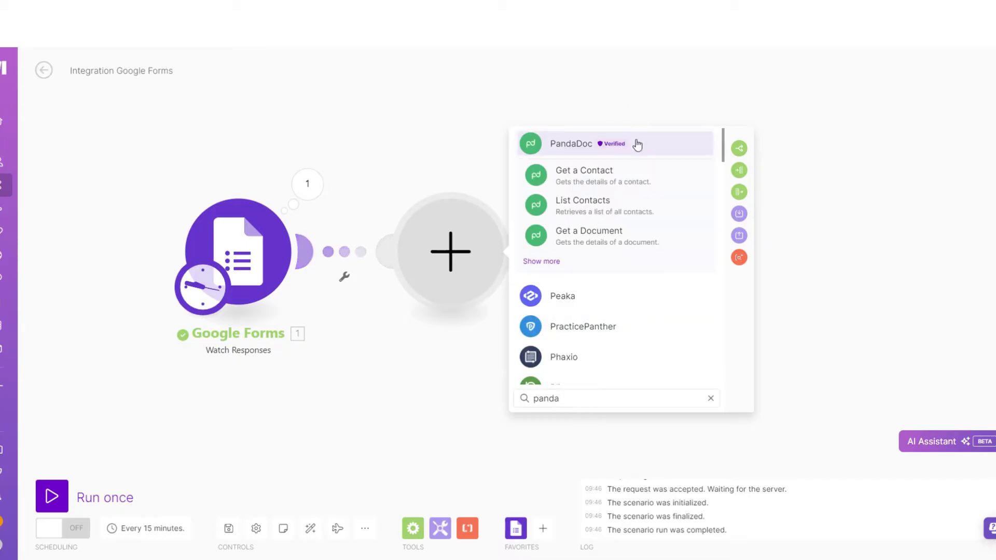
click(635, 148)
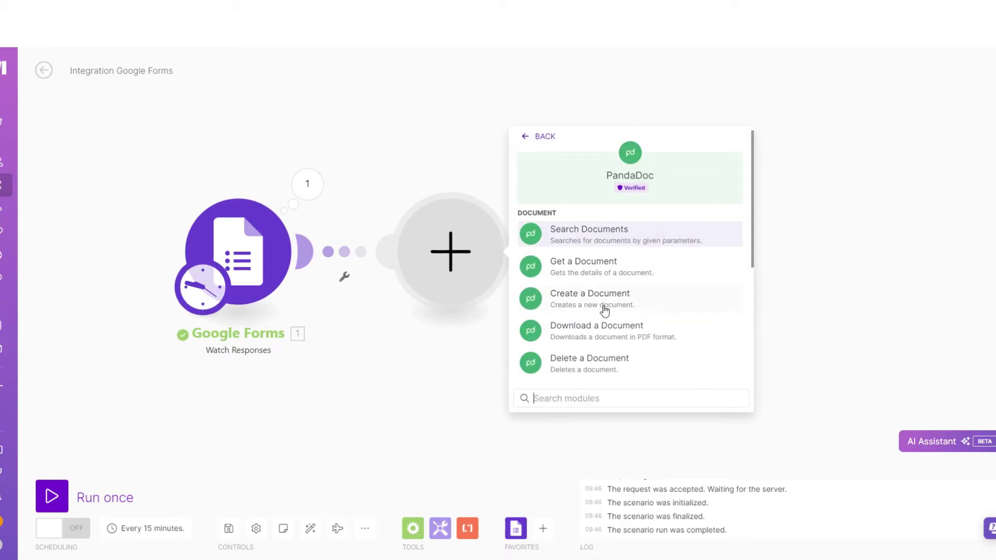
click(623, 304)
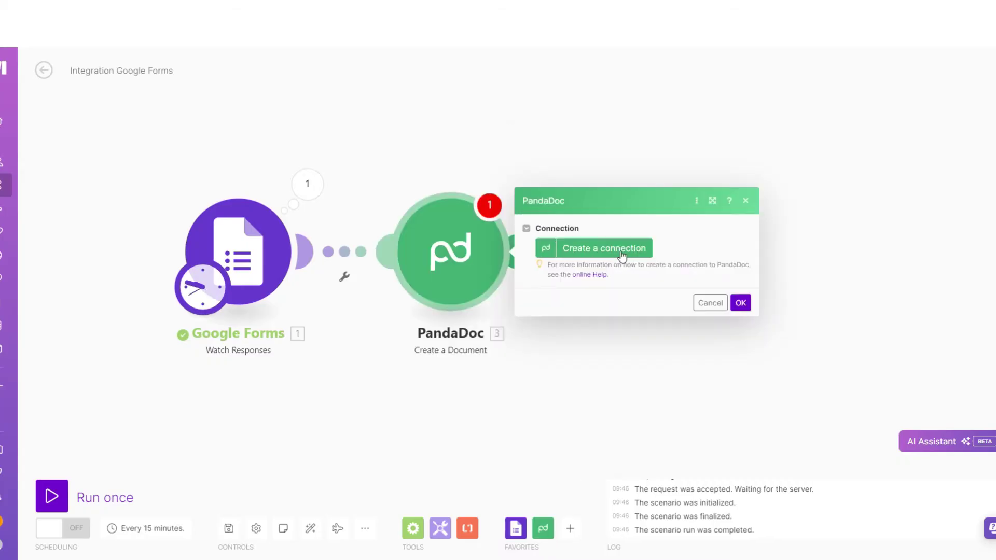
click(601, 247)
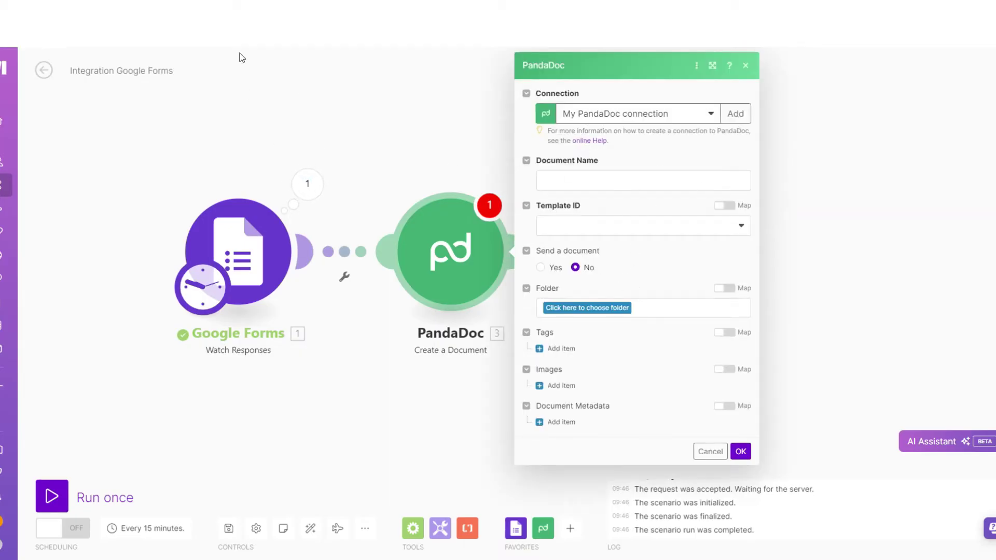
Review the template's Name, Services and Price variables in PandaDoc, then list Make's Template ID options
key(ctrl+Tab)
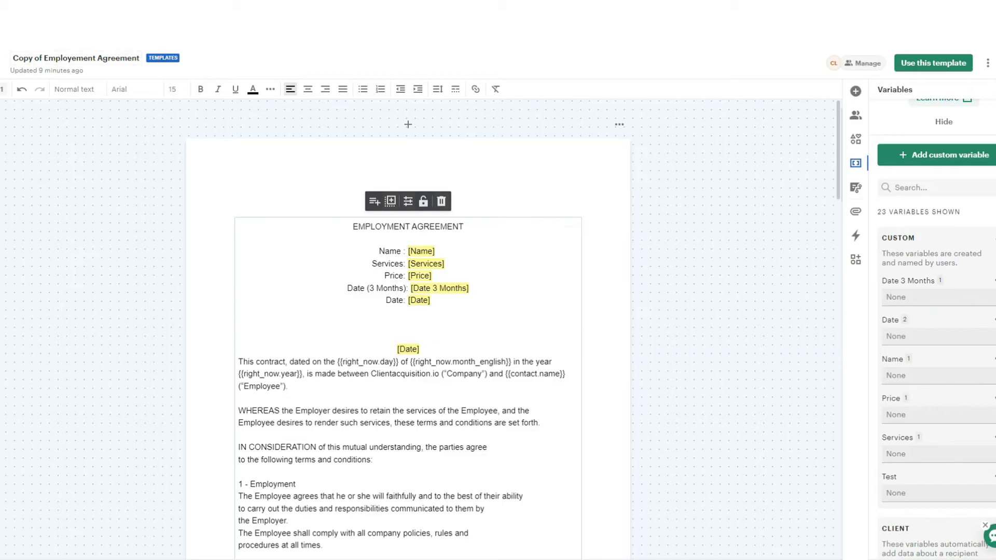
key(ctrl+shift+Tab)
click(659, 226)
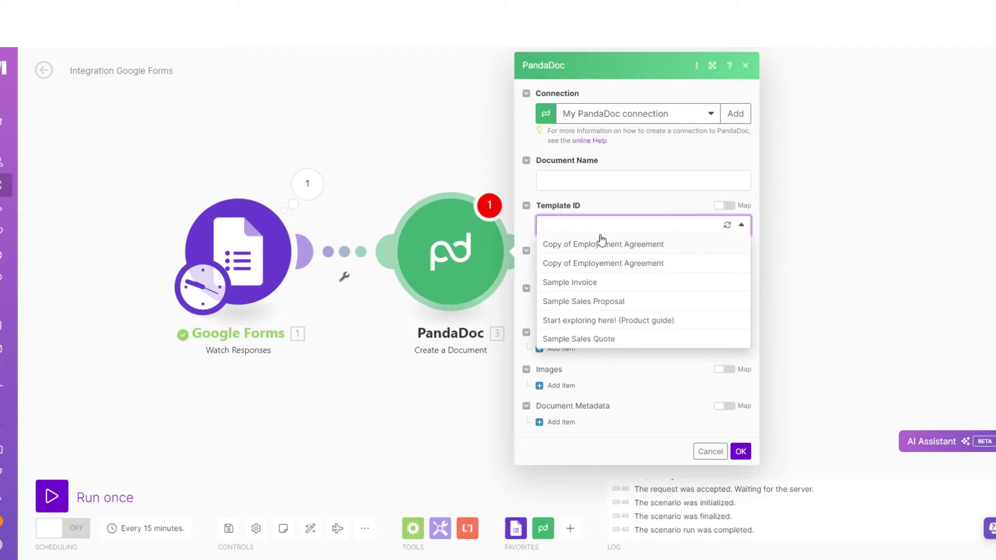
Use the Copy of Employement Agreement template and map the Name answer value plus 'Contract' into Document Name
click(644, 251)
click(626, 182)
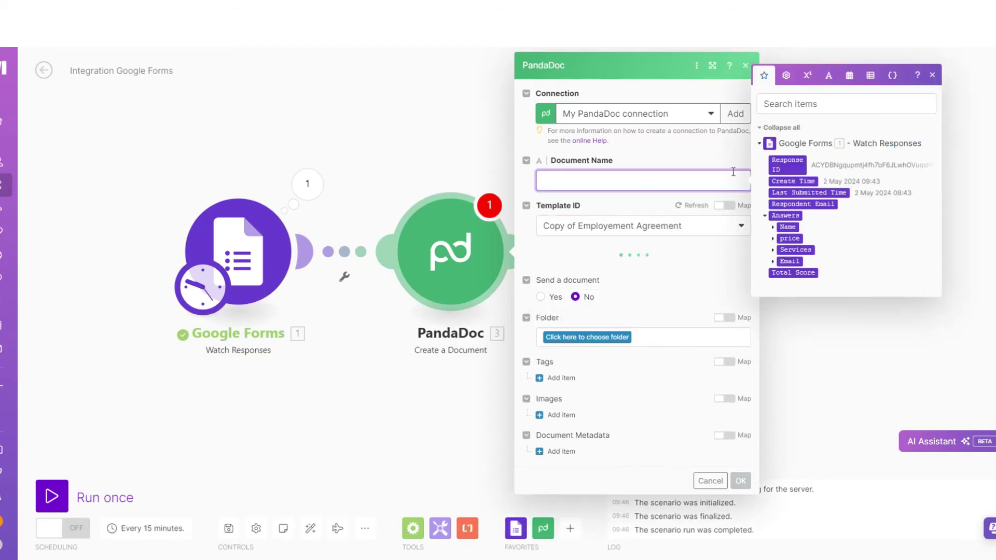
click(773, 226)
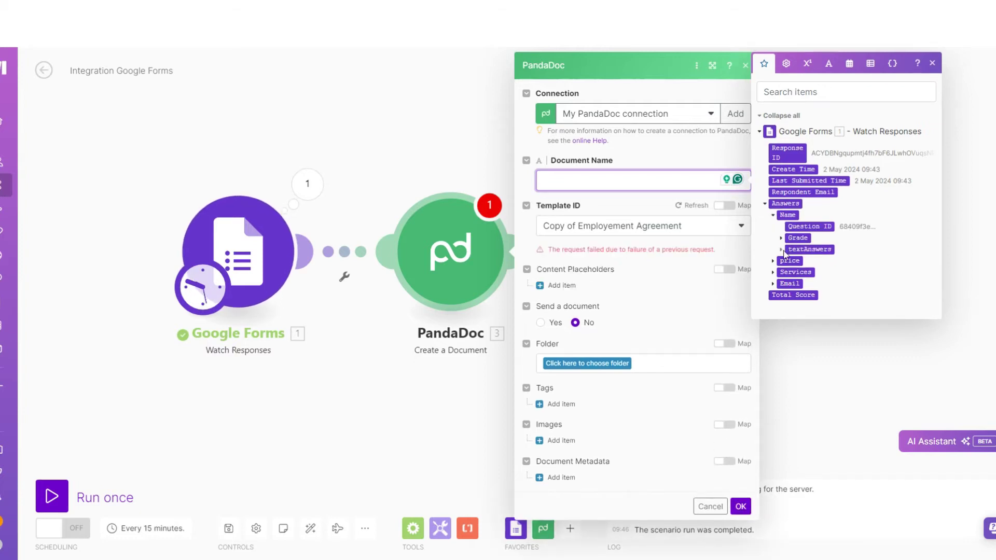
click(782, 250)
click(790, 261)
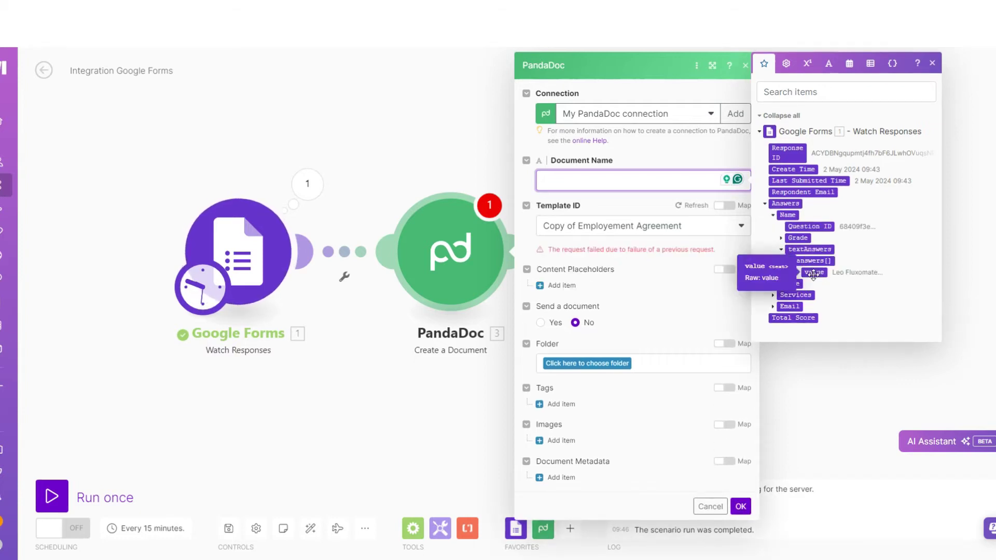
click(813, 271)
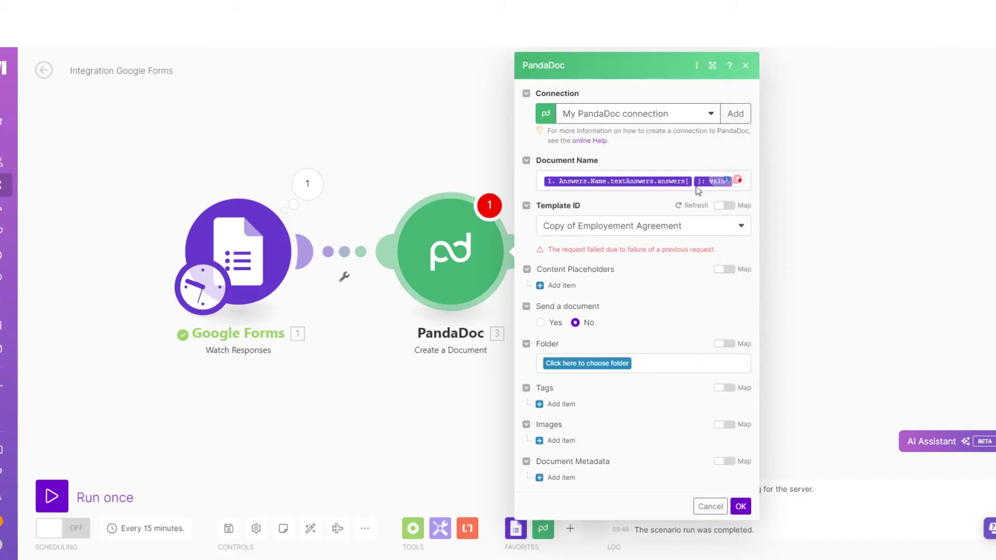
click(736, 182)
scroll(601, 290, down, 2)
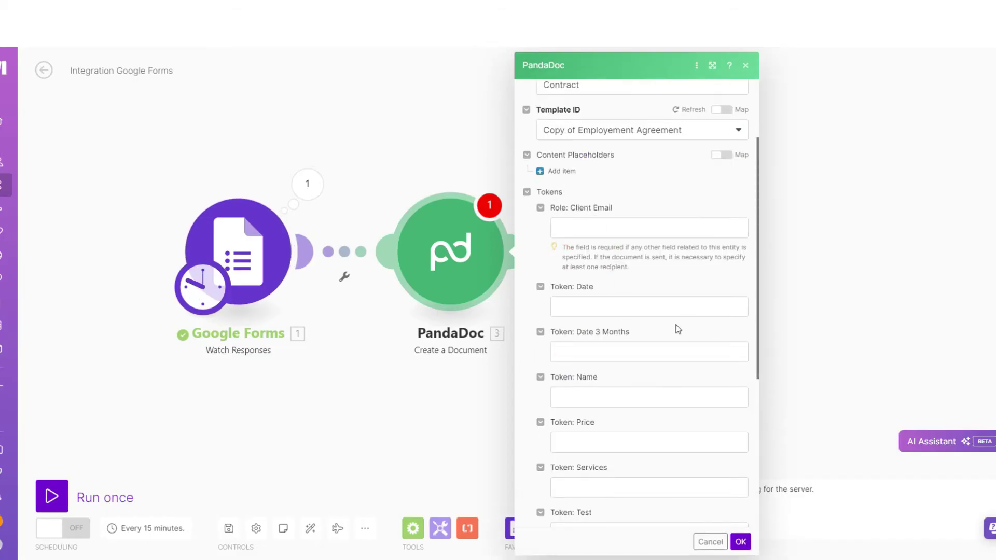
scroll(631, 307, down, 3)
scroll(640, 431, up, 4)
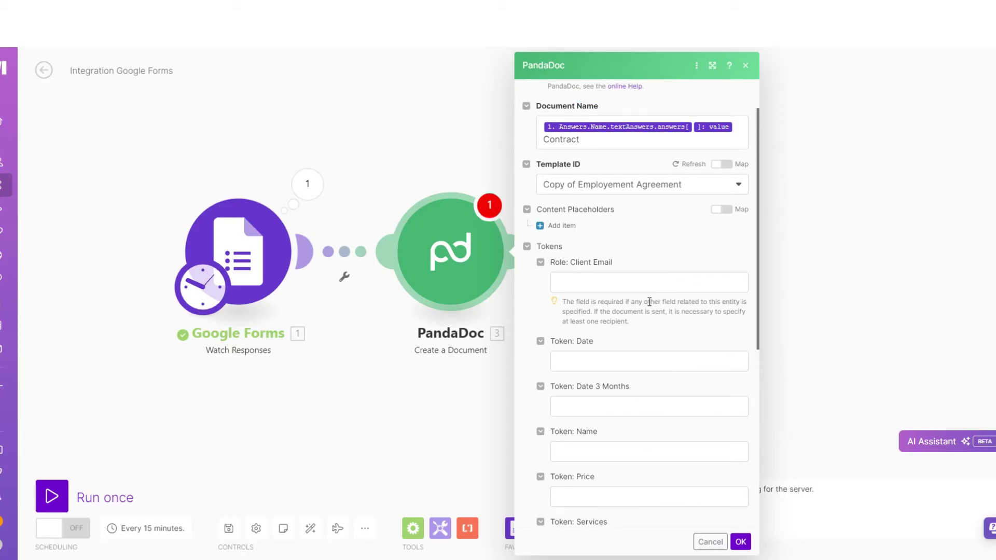
scroll(653, 368, down, 2)
click(598, 342)
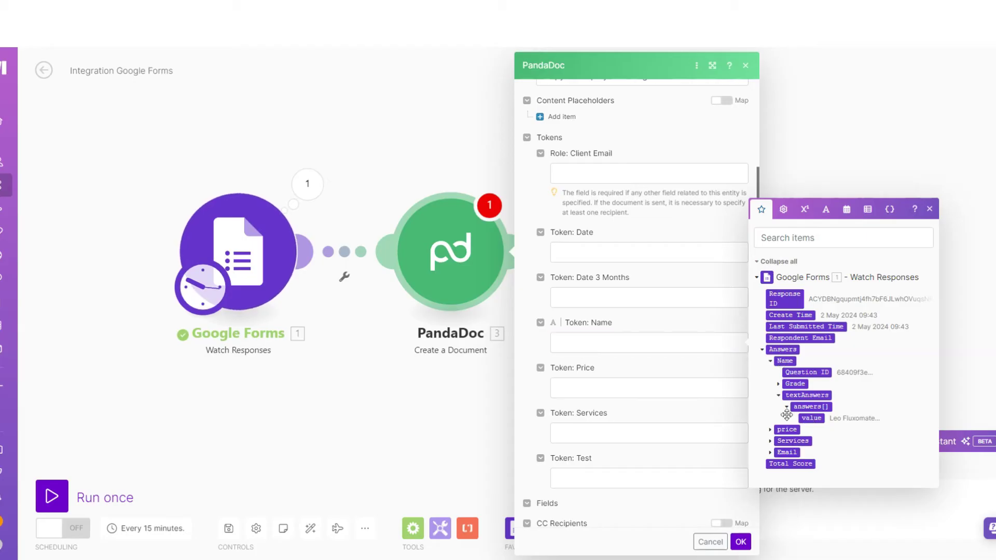
Map Token: Name and Token: Price to the Name and price answer values
click(811, 418)
click(632, 402)
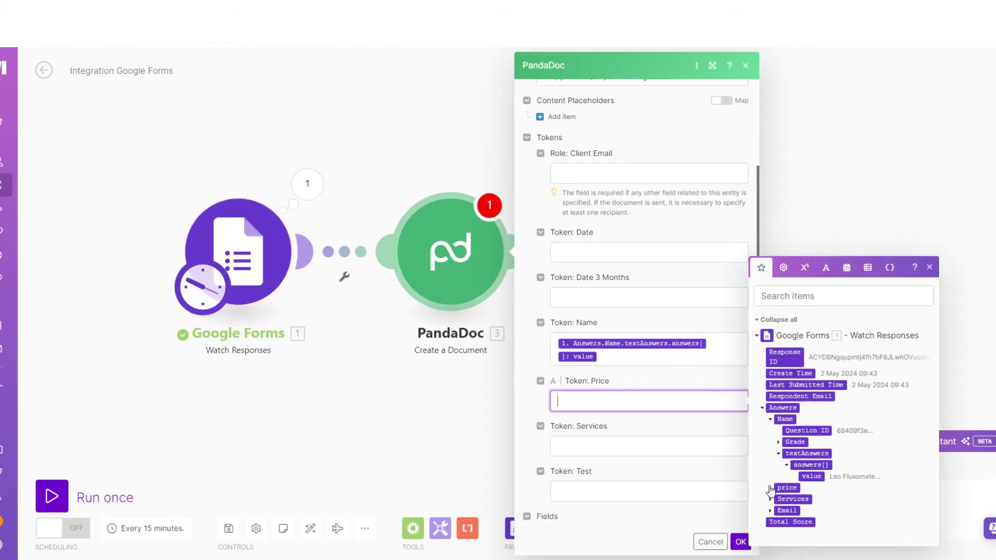
click(827, 461)
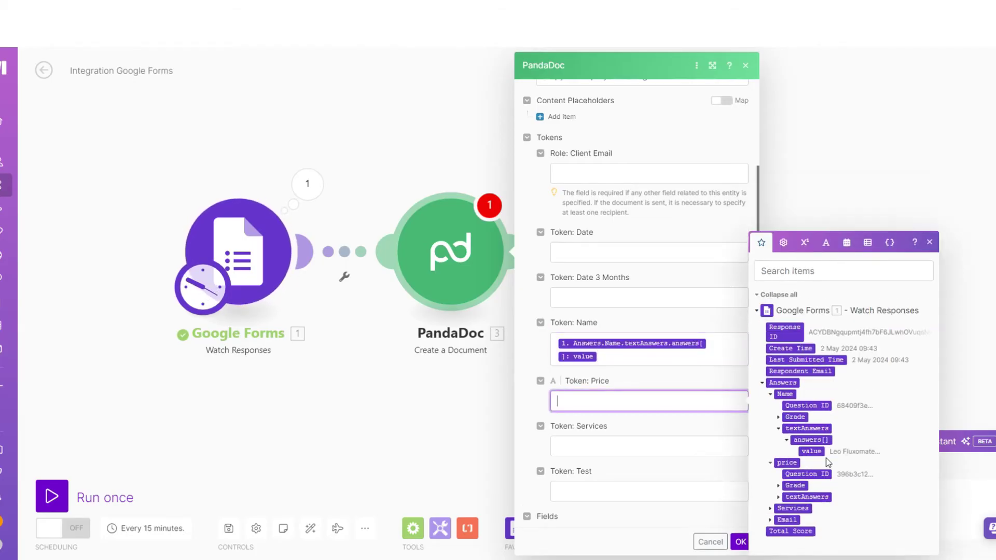
click(779, 497)
click(786, 496)
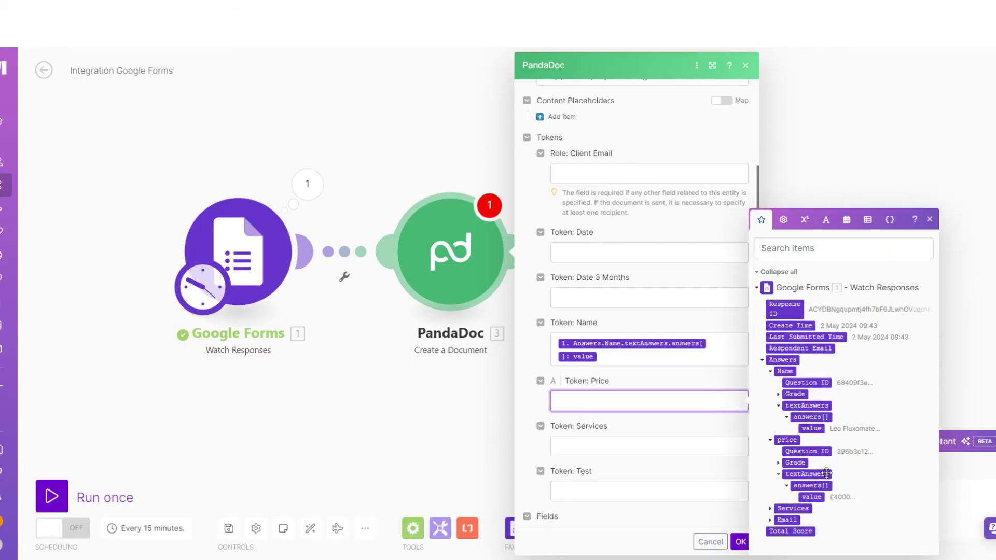
click(811, 497)
Map Token: Services to the Services answer value
click(611, 456)
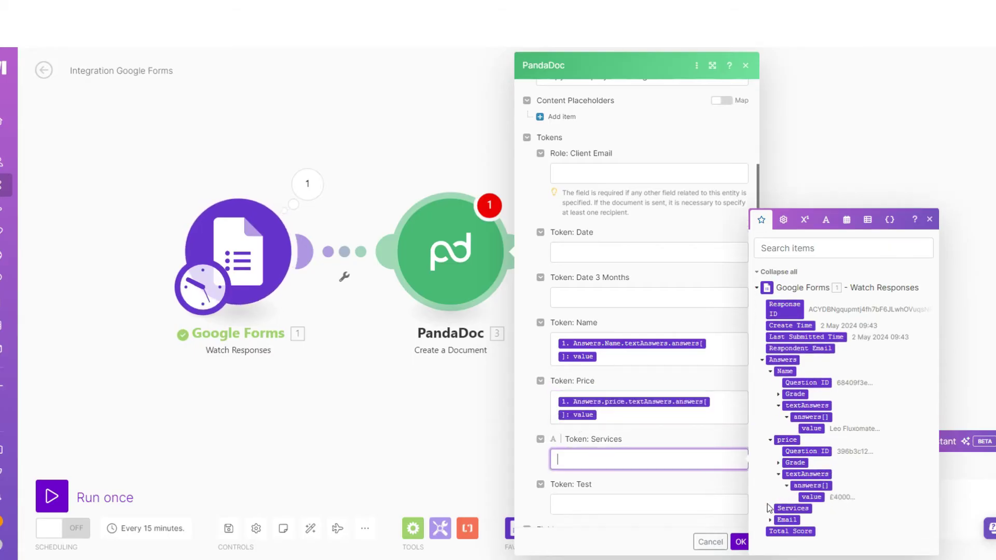
click(771, 509)
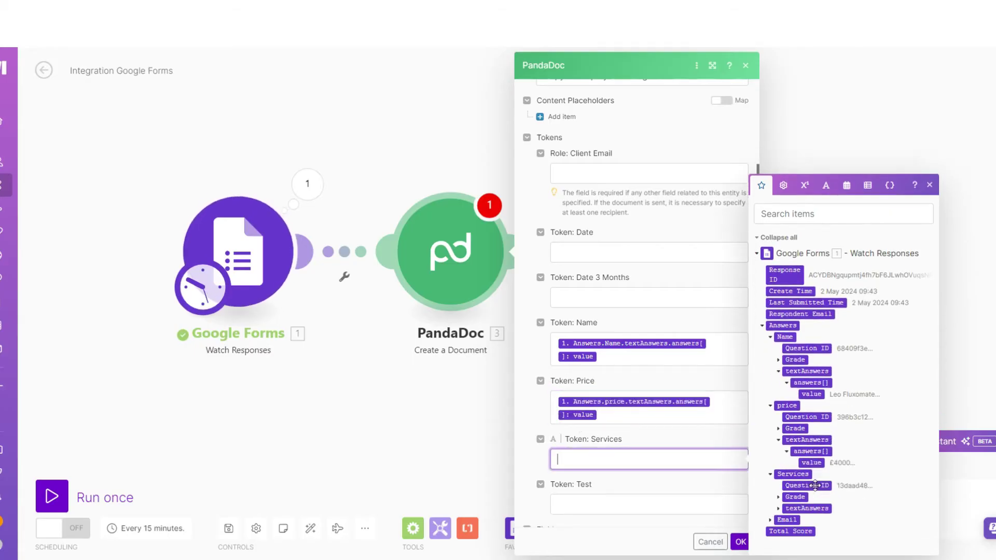
click(786, 508)
click(787, 509)
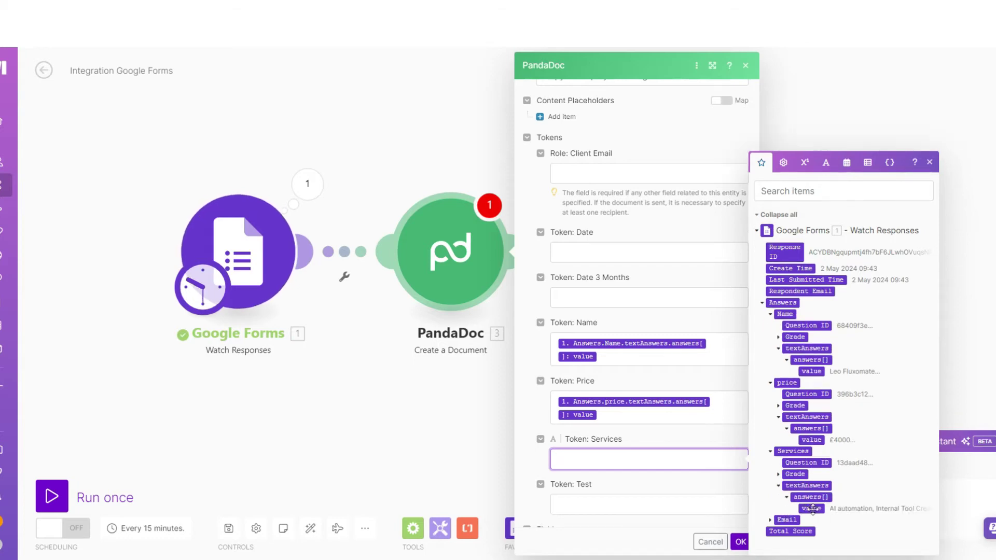
click(811, 508)
scroll(591, 451, down, 3)
click(585, 354)
scroll(604, 327, up, 3)
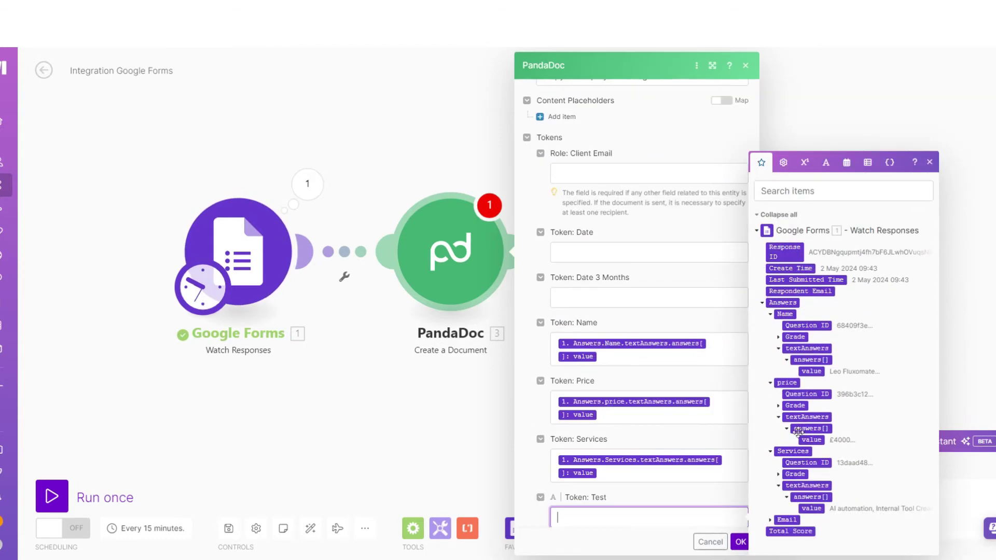
click(634, 250)
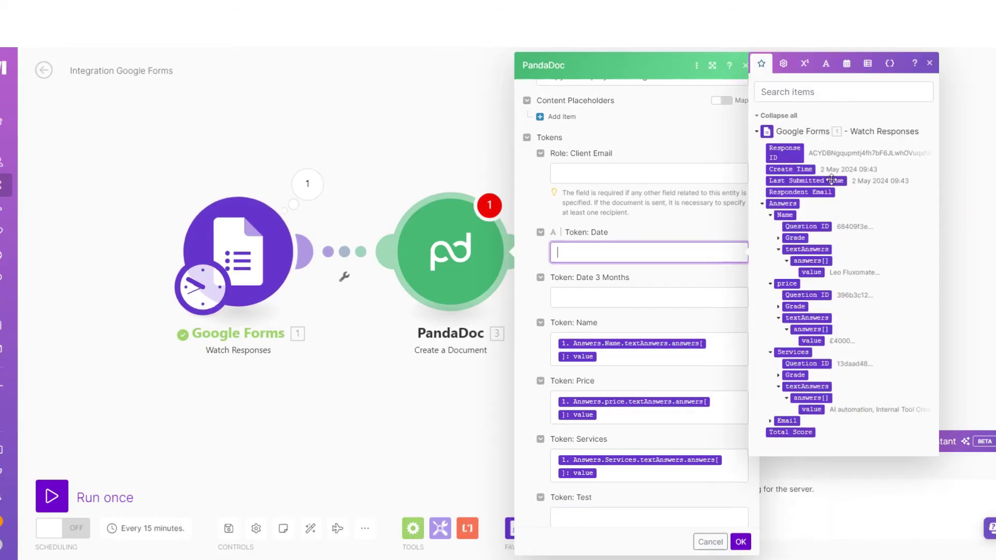
Set Token: Date to formatDate(now; DD/MM/YYYY)
click(846, 65)
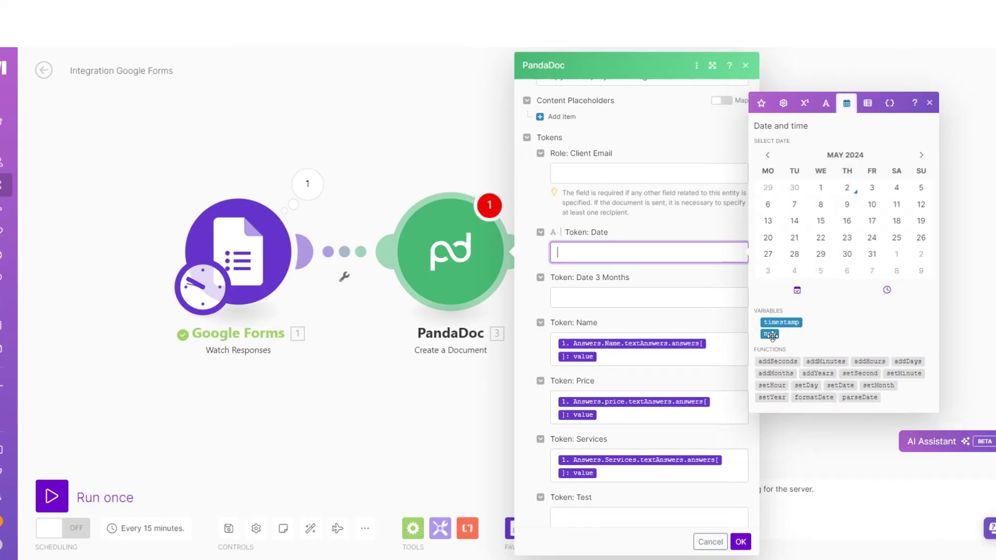
click(771, 334)
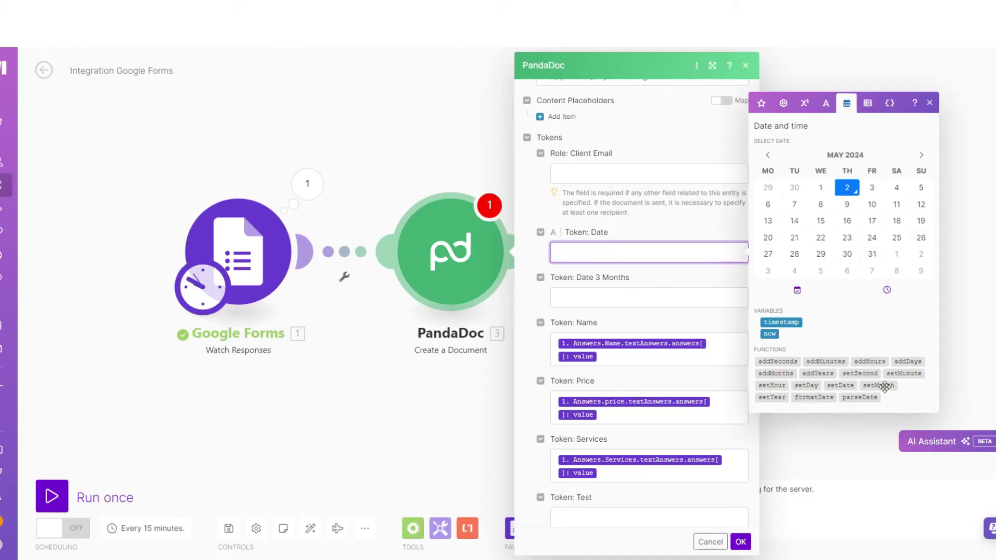
click(818, 397)
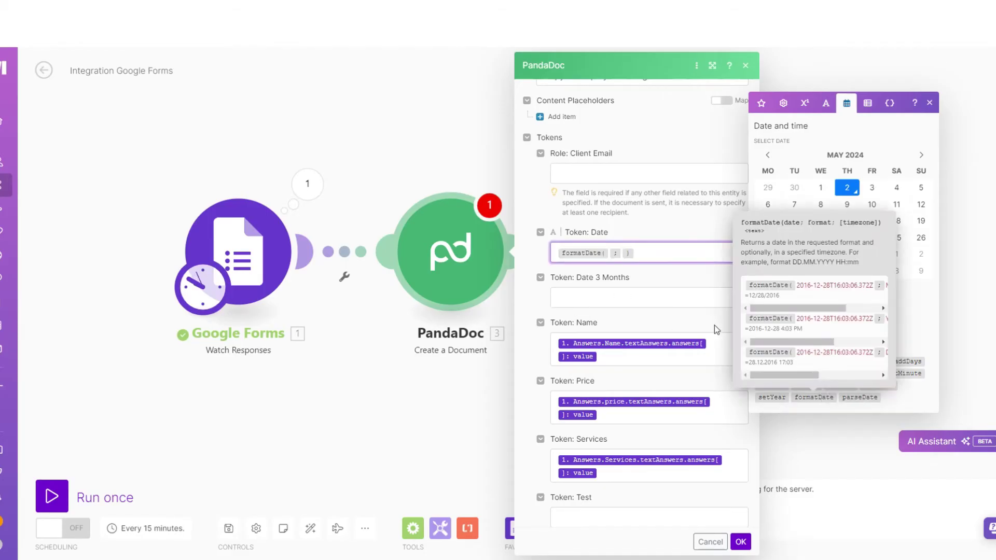
click(769, 334)
click(643, 253)
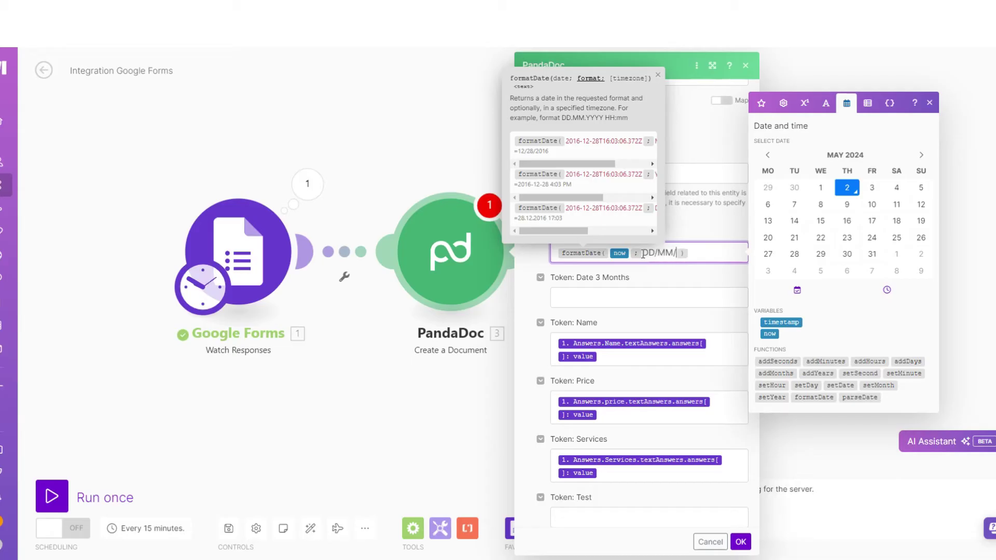
text(DD/MM/YYYY)
click(697, 282)
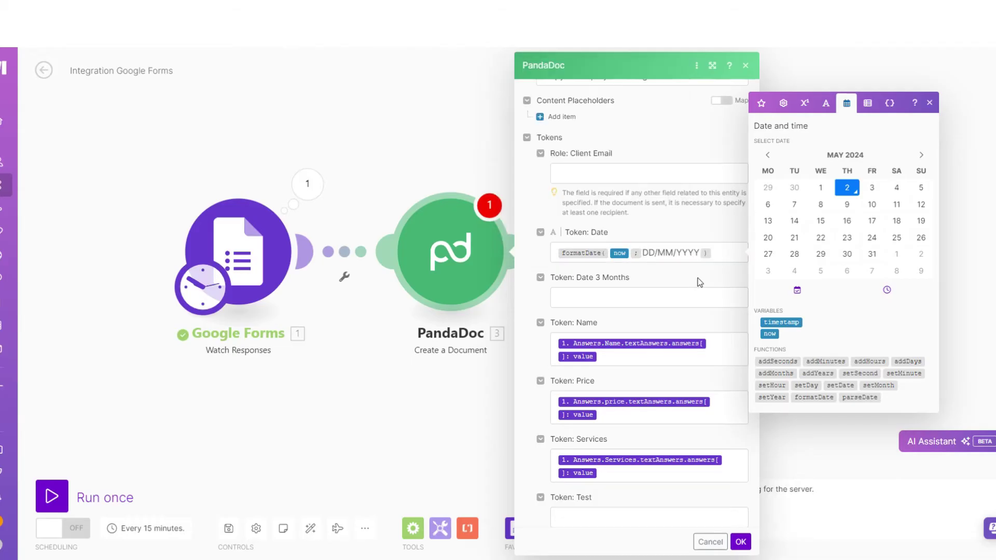
Set Token: Date 3 Months to addMonths(formatDate(now; DD/MM/YYYY); 3)
click(645, 296)
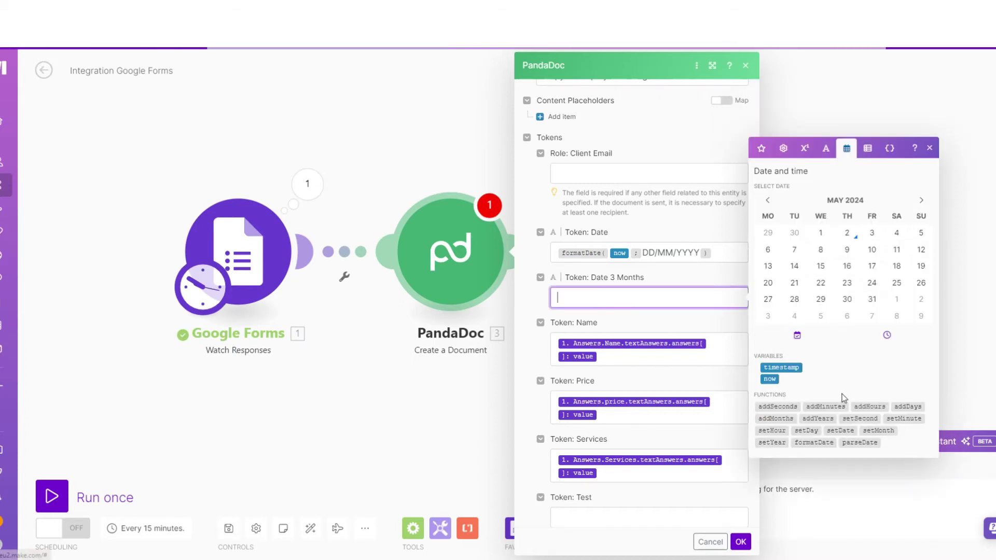
click(776, 418)
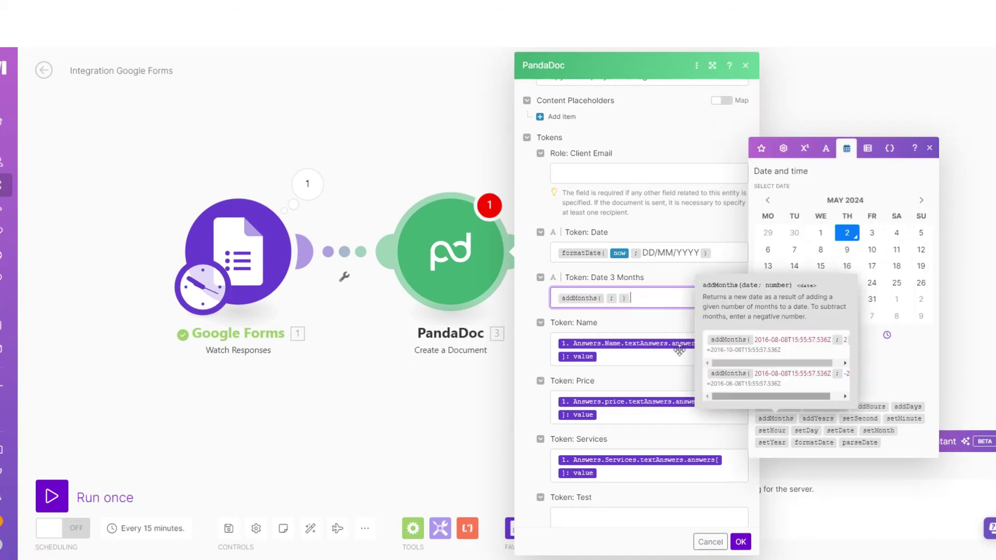
triple_click(591, 252)
key(ctrl+c)
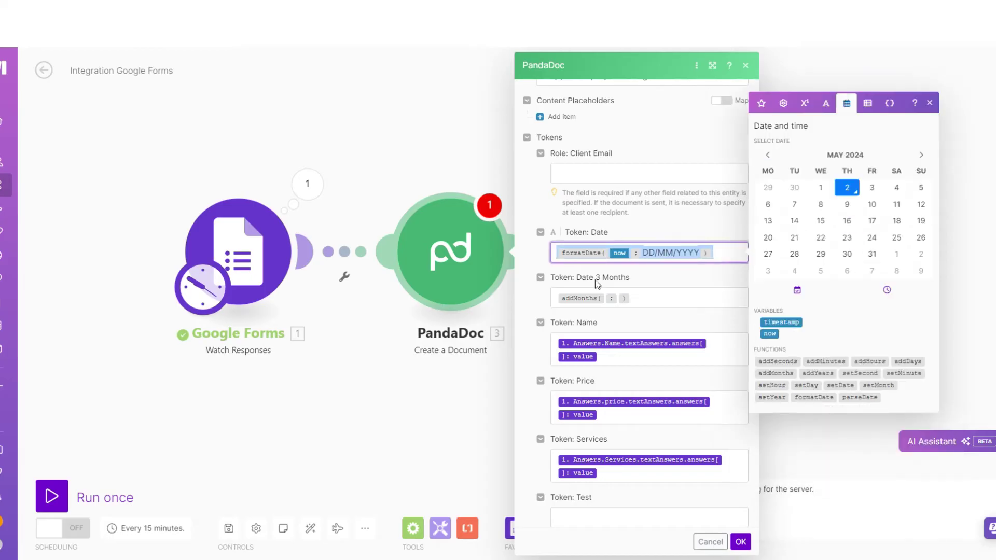
click(614, 300)
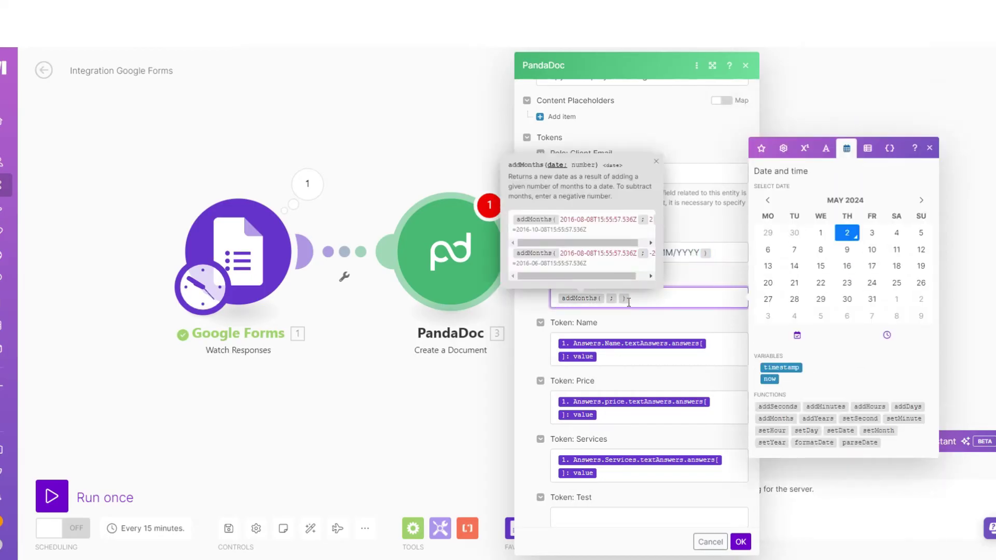
key(ctrl+v)
click(593, 311)
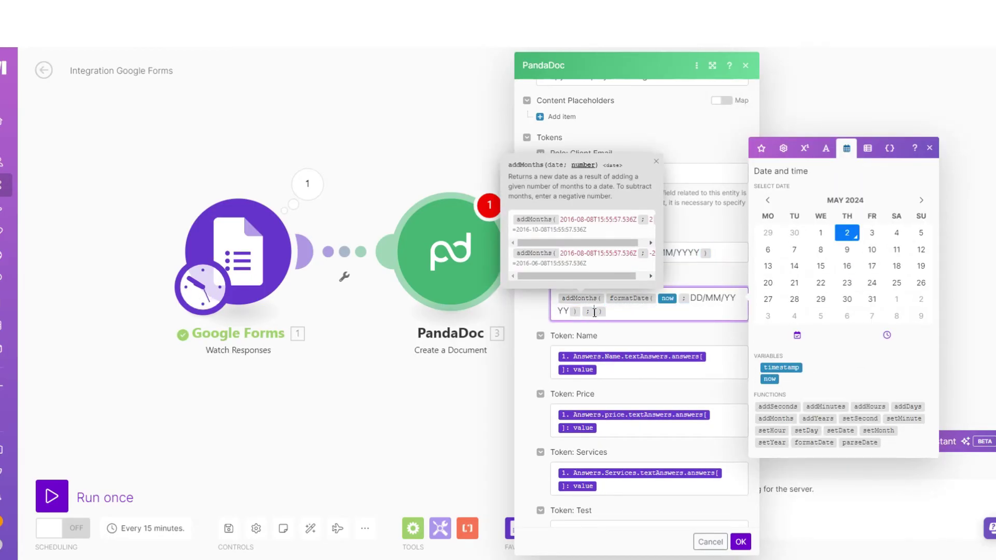
text(3)
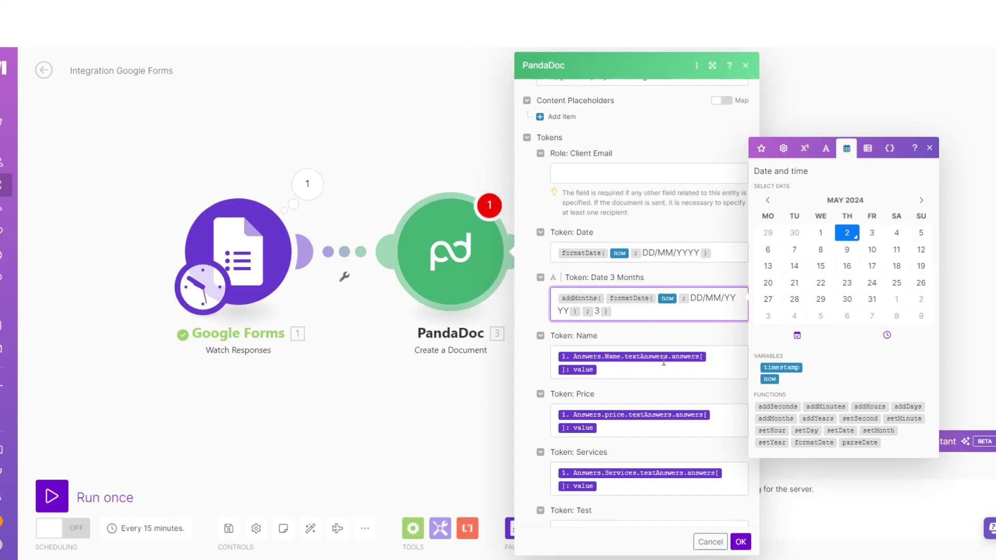
click(675, 266)
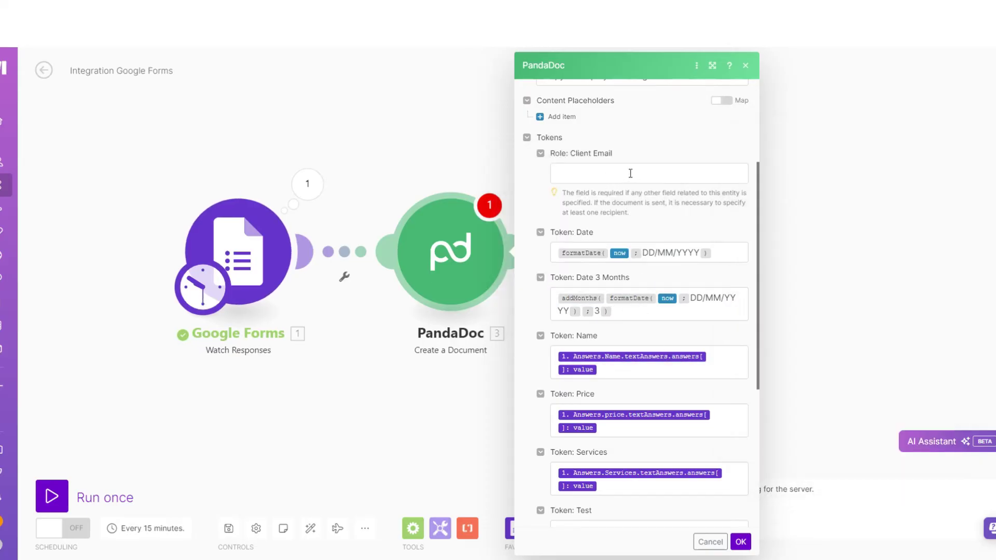
Map the Client Email role to the respondent's Email answer value
scroll(616, 211, down, 5)
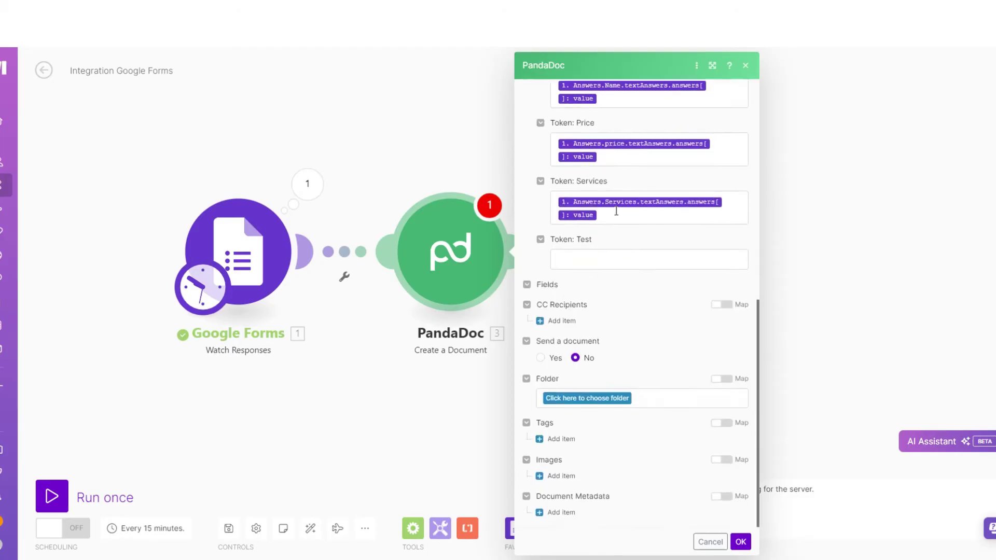
scroll(616, 211, up, 5)
click(606, 284)
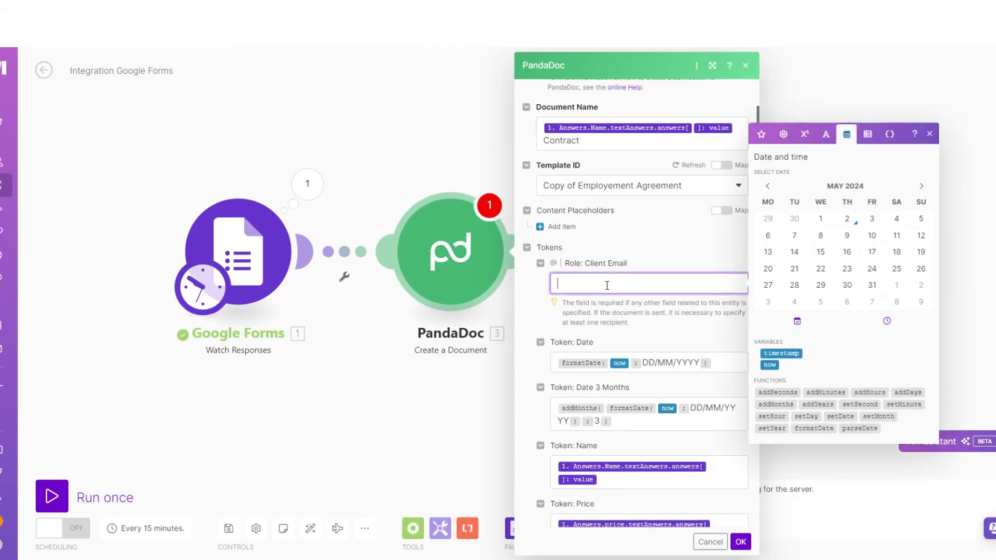
click(761, 133)
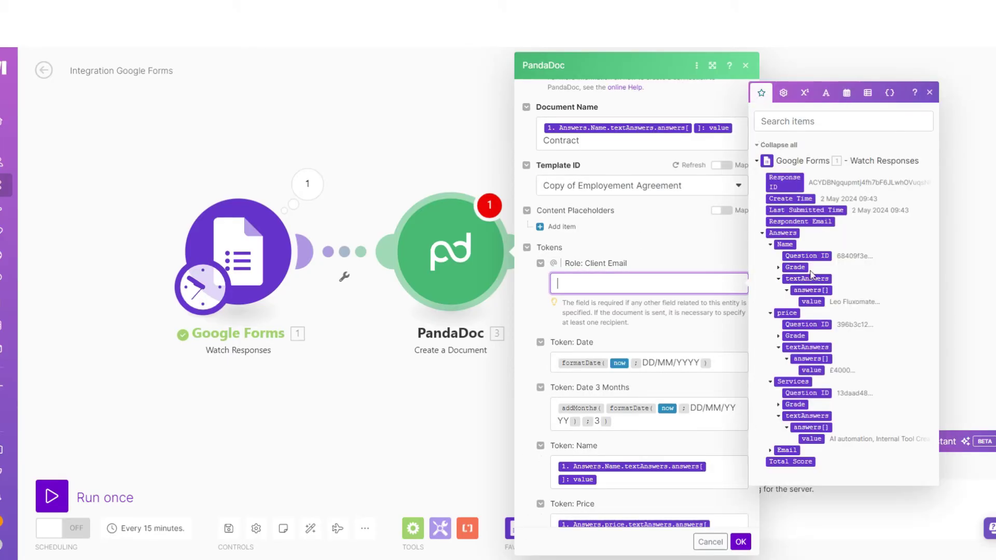
click(786, 450)
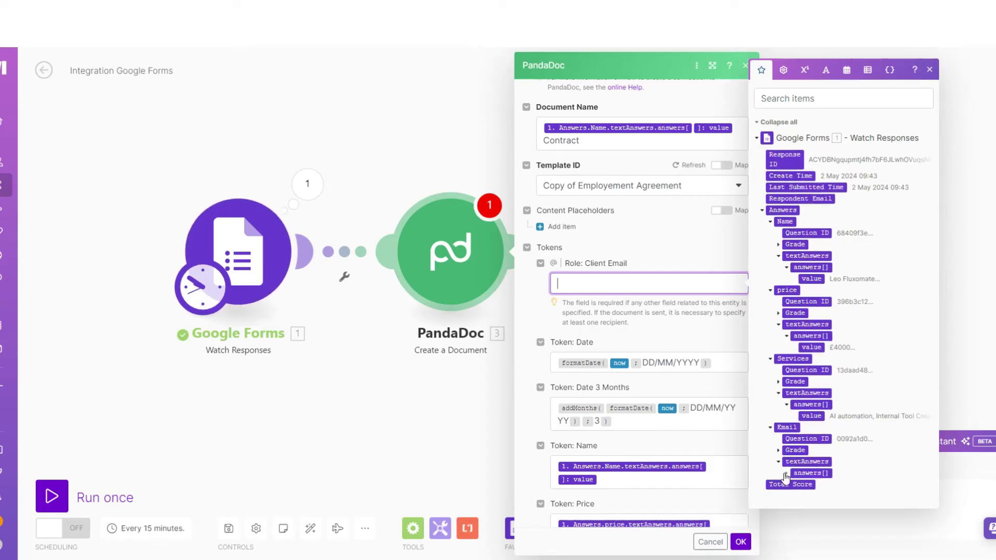
click(786, 473)
click(810, 484)
Save the PandaDoc module settings and run the scenario once
scroll(691, 344, down, 8)
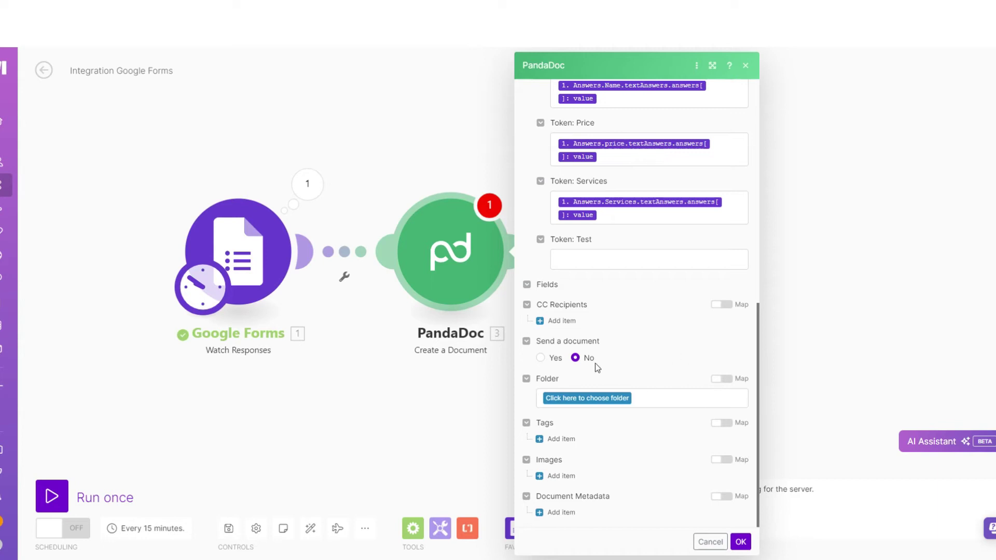
scroll(597, 288, up, 5)
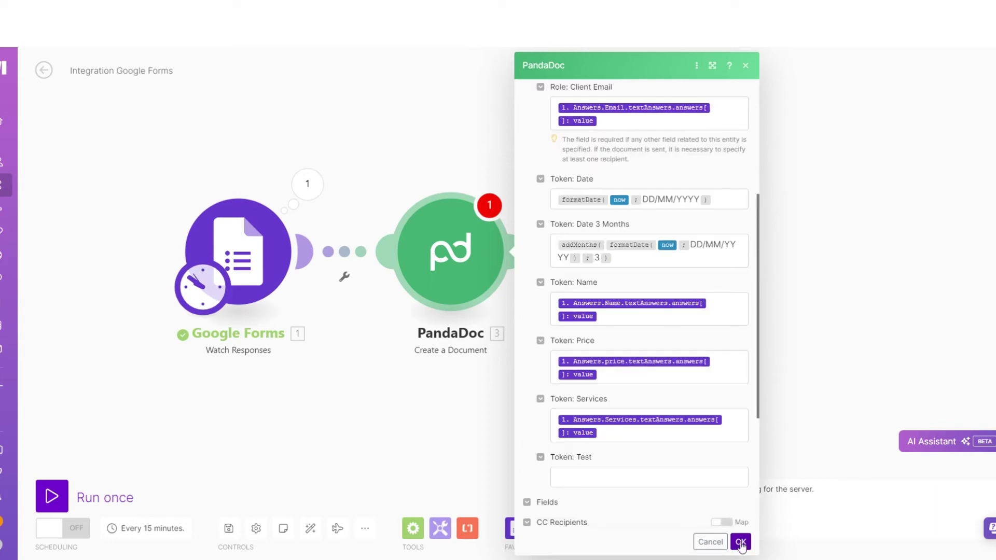
click(740, 542)
click(57, 497)
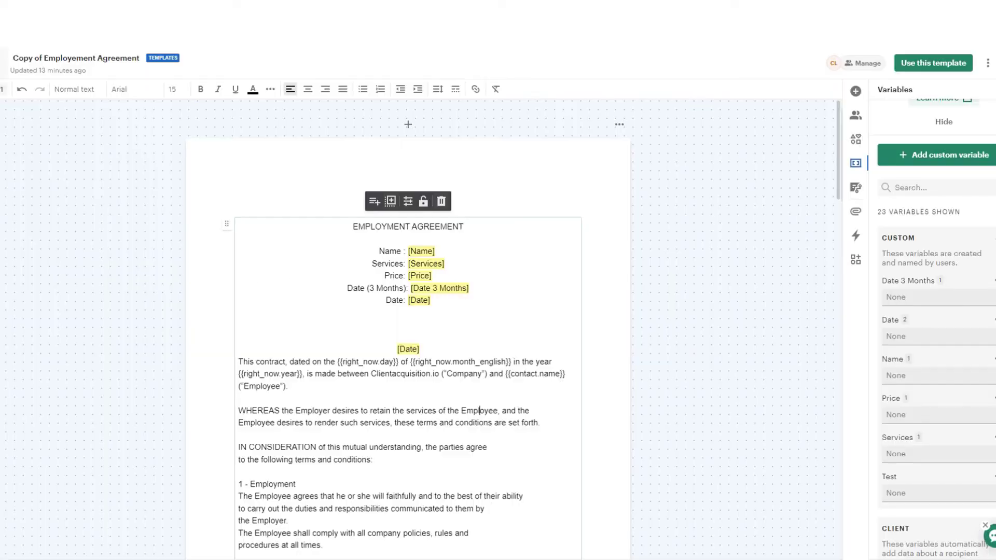
Open the new contract draft from PandaDoc Home and inspect its raw Date (3 Months) value
mouse_move(18, 110)
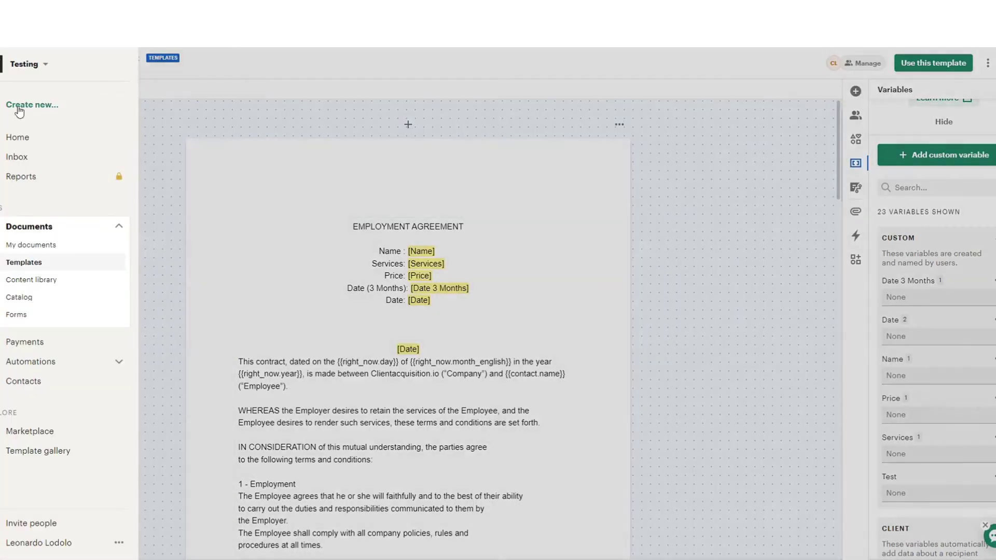
click(18, 137)
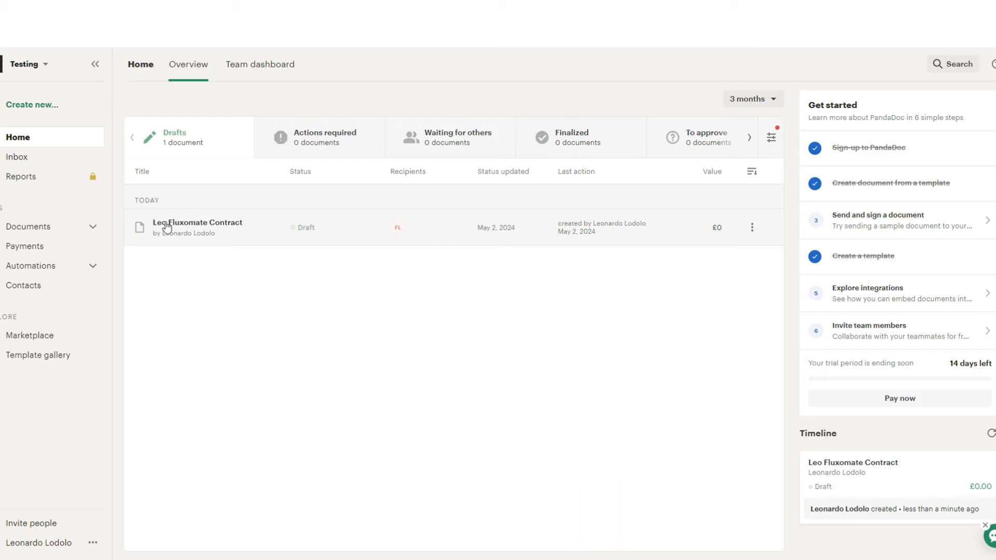
click(274, 230)
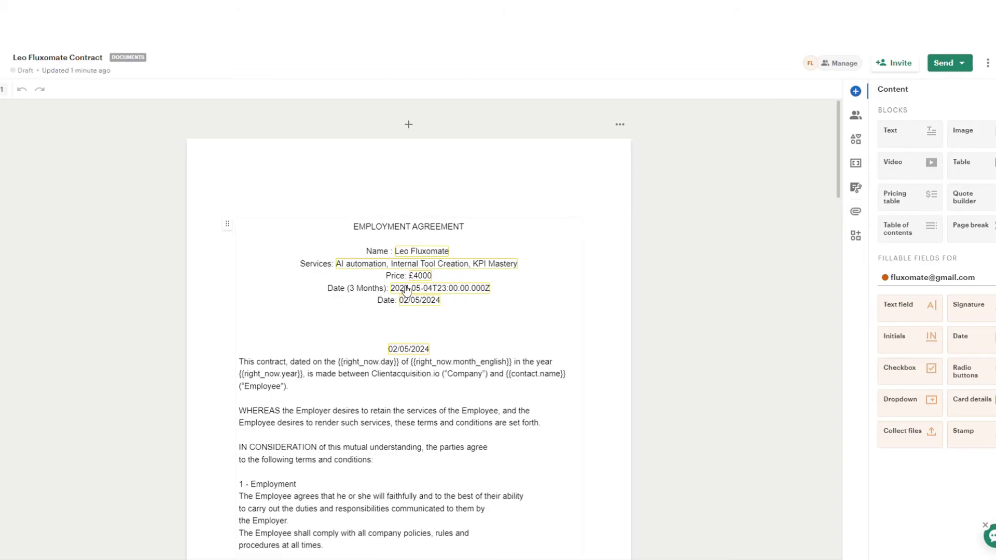
drag(405, 289, 428, 288)
click(452, 288)
click(437, 307)
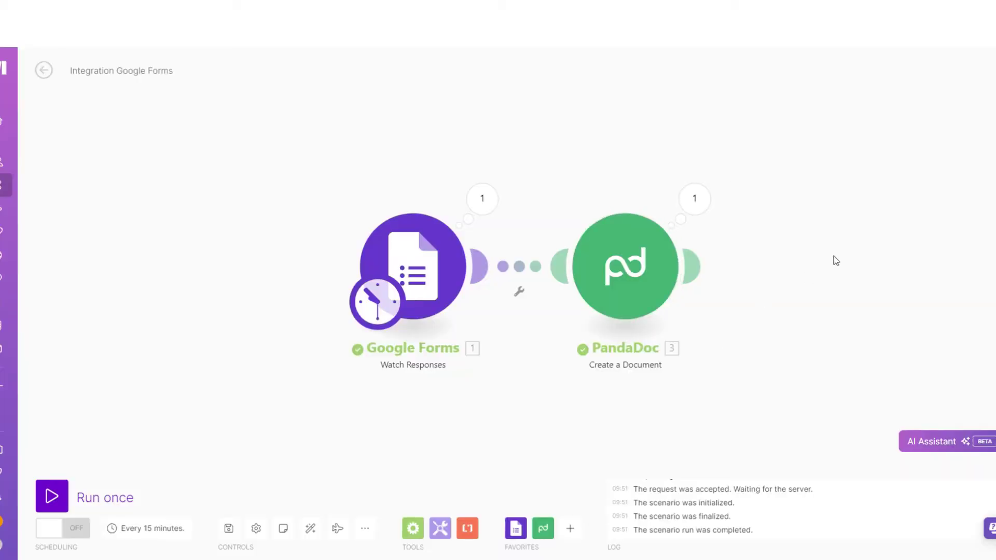
Append a PandaDoc Download a Document module, mapping 3. Document ID into its Document ID field
drag(833, 260, 671, 260)
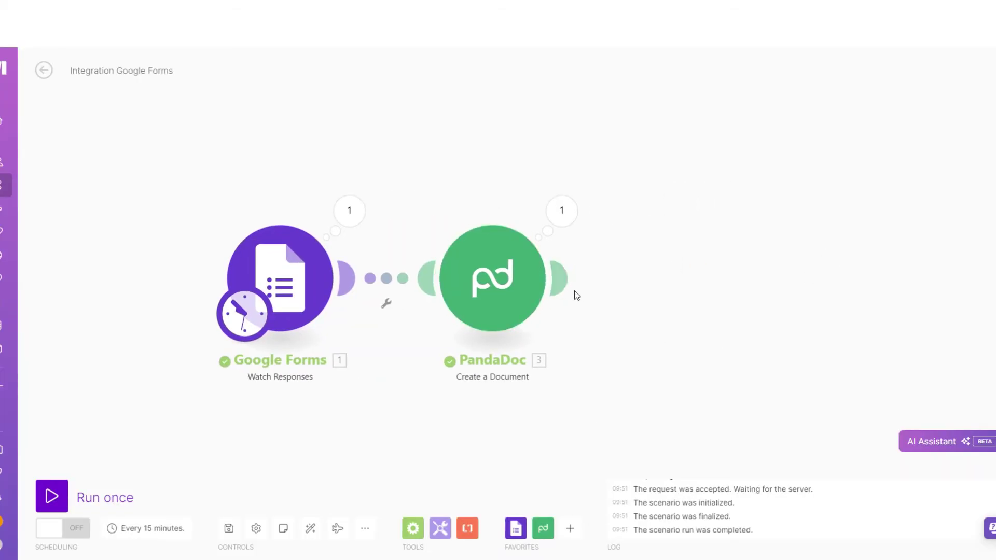
click(564, 280)
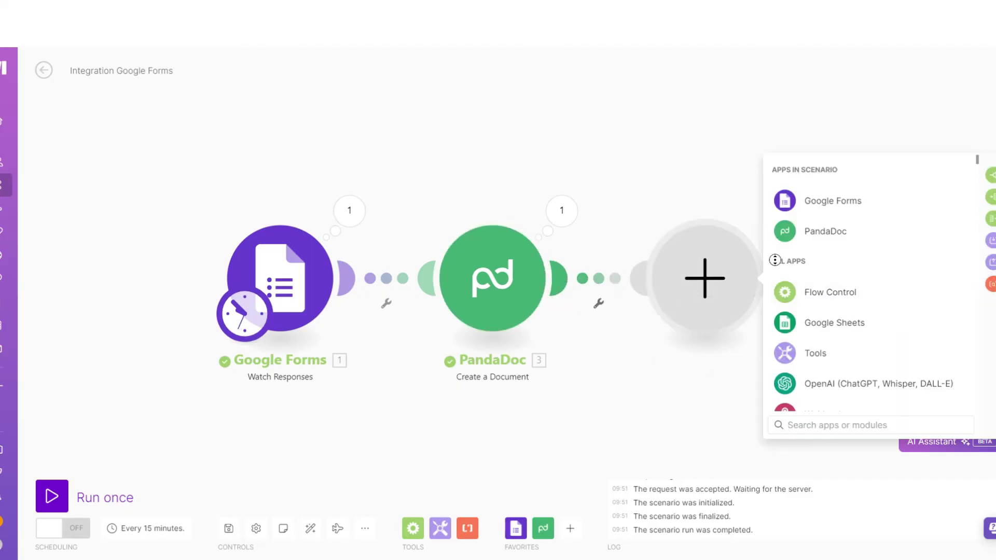
click(817, 240)
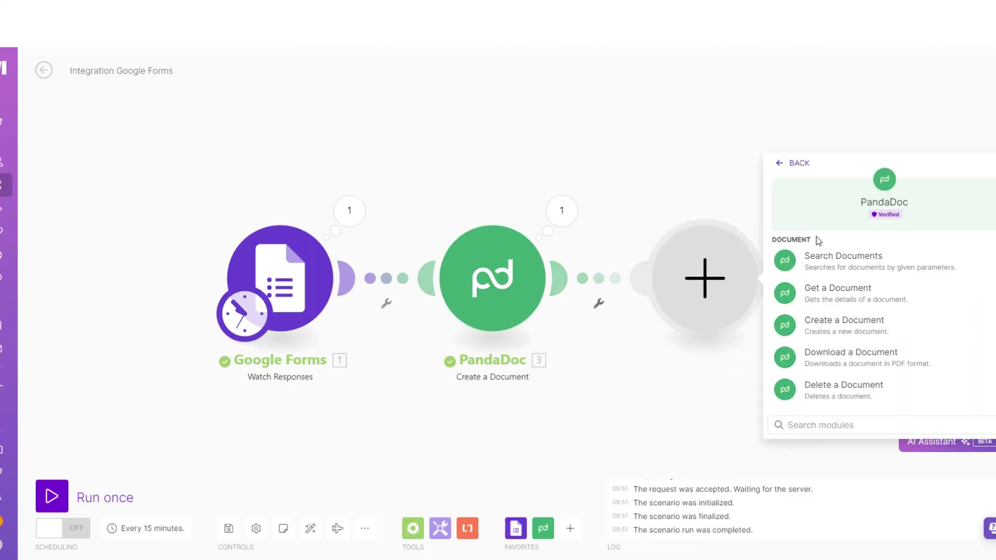
click(873, 354)
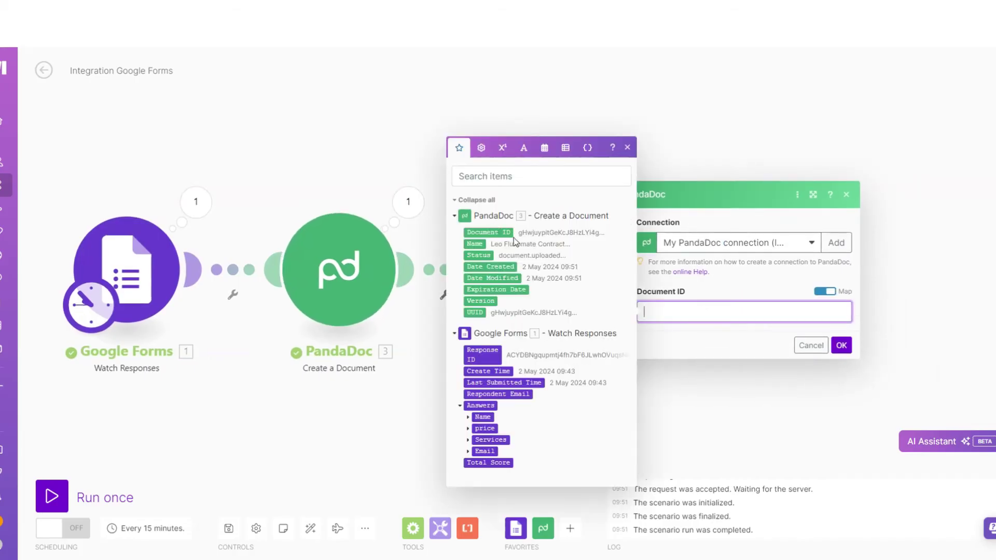
click(494, 232)
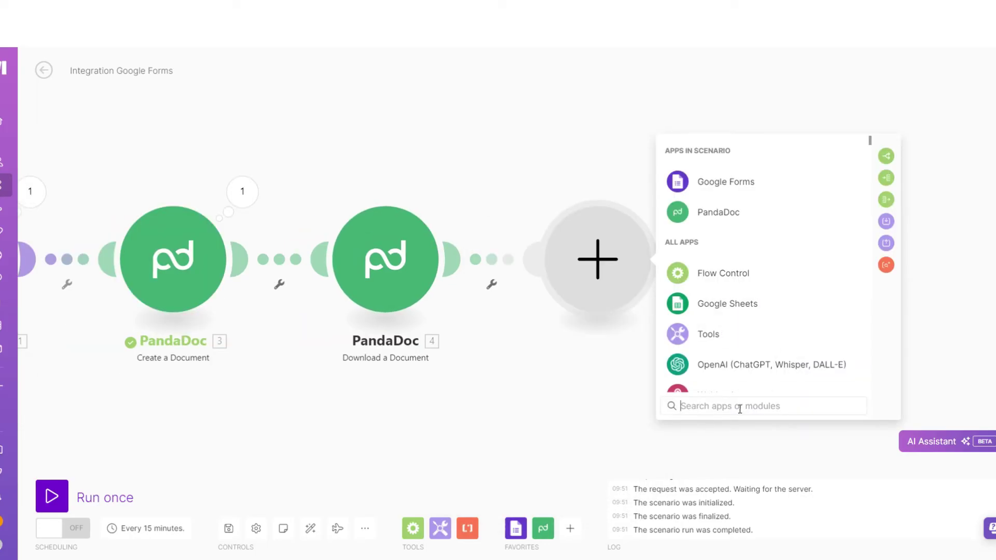
Add a Gmail Send an Email step and connect it to a Google account
text(g)
key(BackSpace)
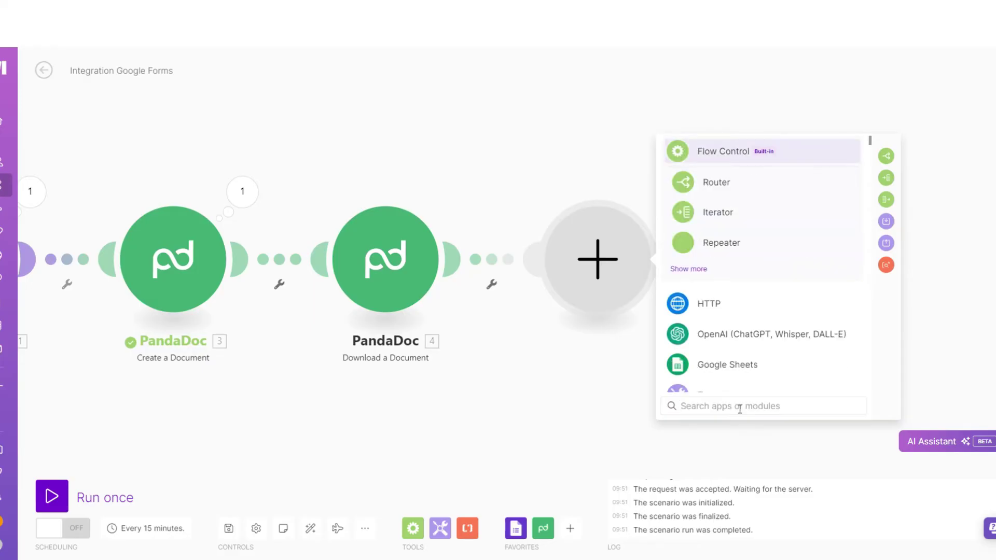
text(gma)
key(Return)
scroll(762, 337, down, 1)
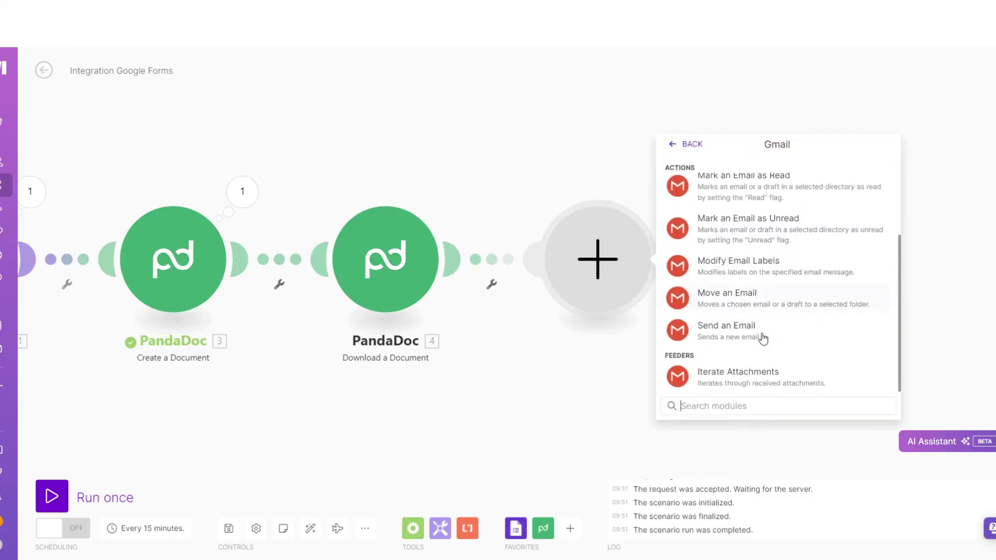
click(762, 334)
click(616, 145)
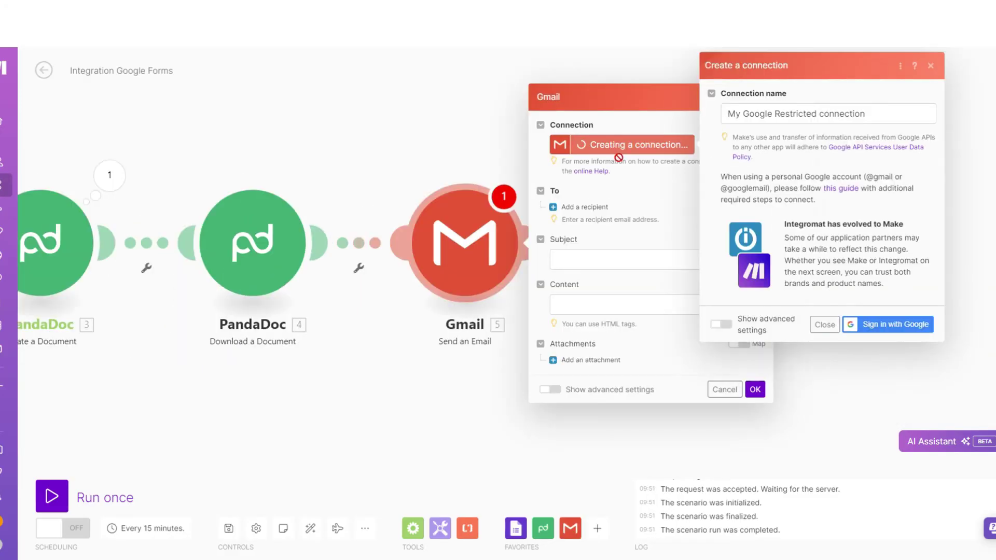
click(880, 325)
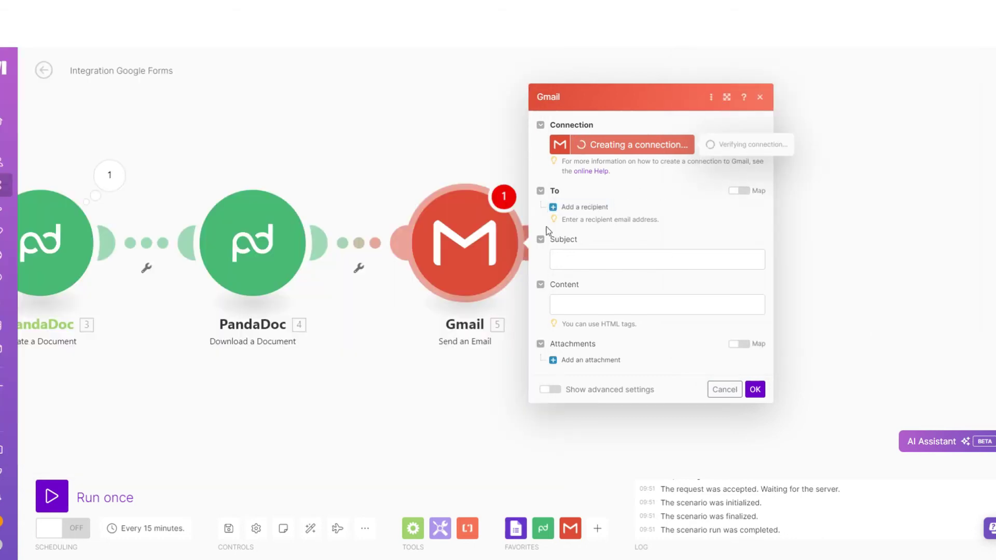
Map the respondent's form Email answer value as the email recipient
click(595, 207)
click(634, 207)
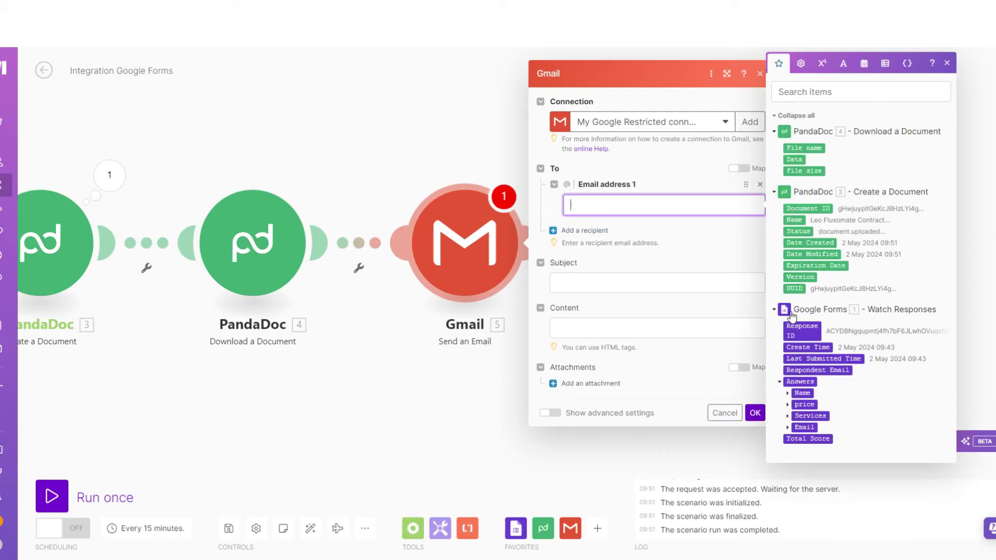
click(787, 428)
click(796, 461)
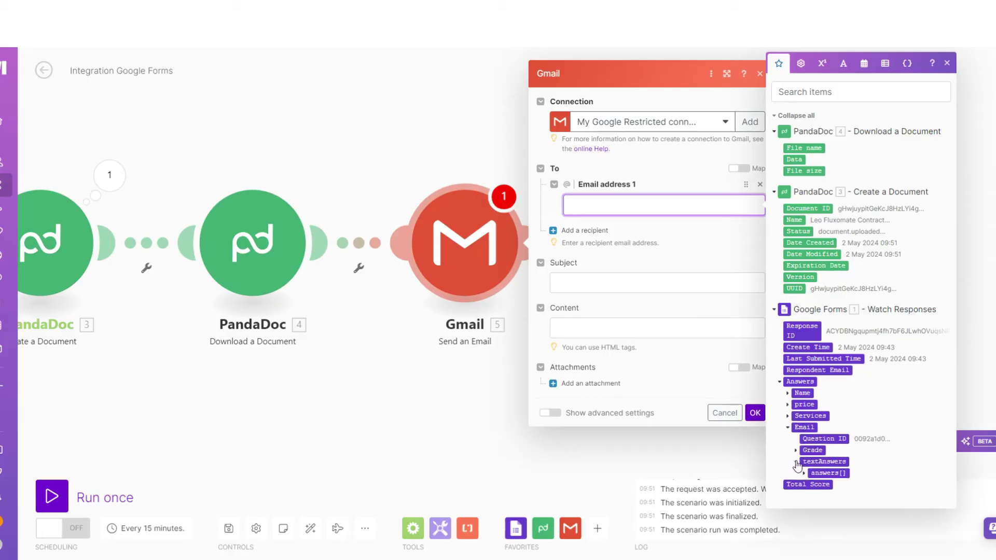
click(796, 461)
click(796, 462)
click(828, 484)
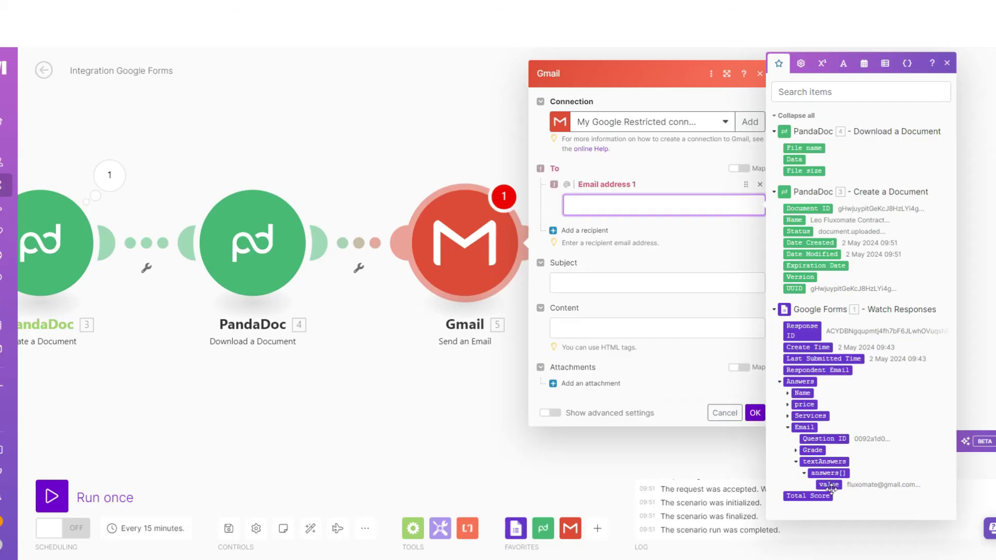
Set the email subject to 'Contract' and the body to 'Here is the contract'
click(648, 294)
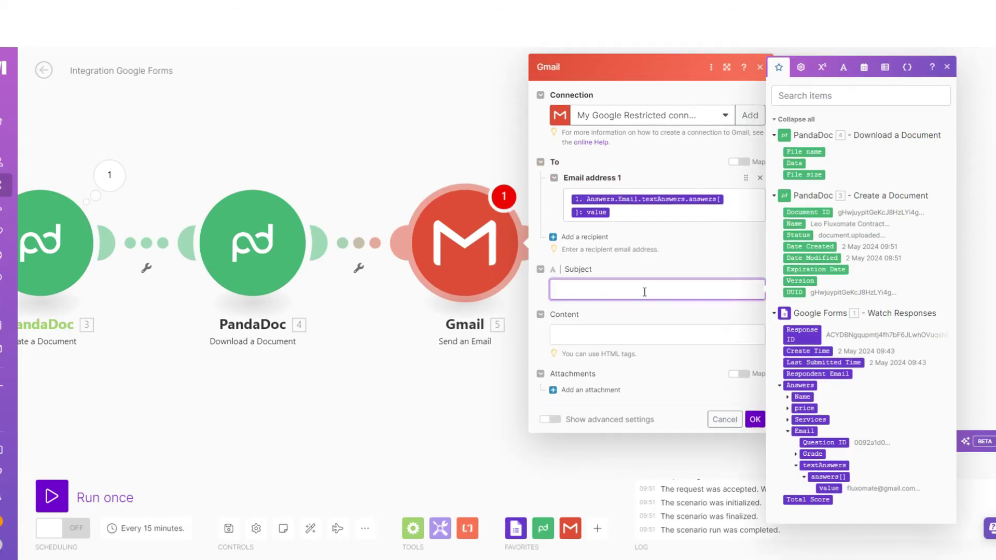
text(Contract)
click(678, 336)
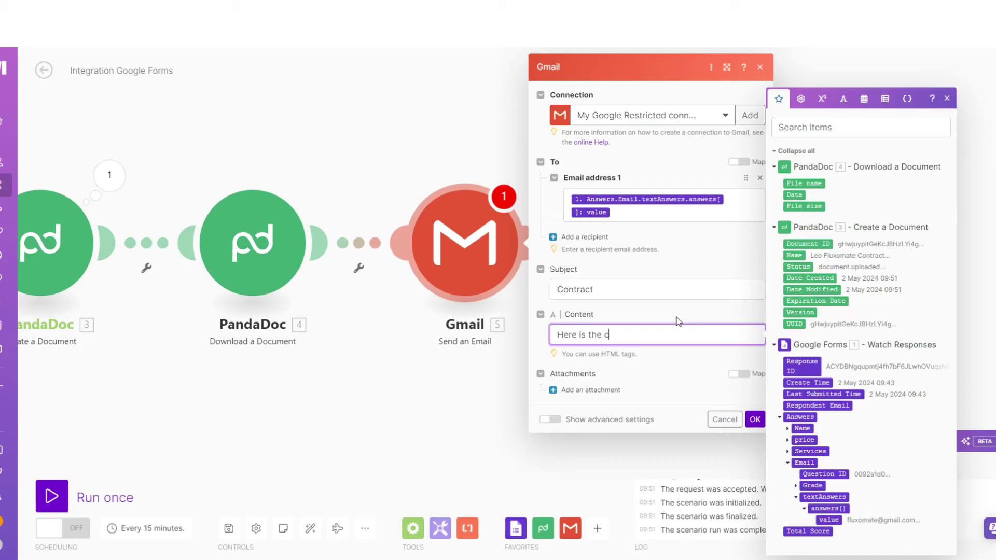
text(Here is the contract)
click(241, 176)
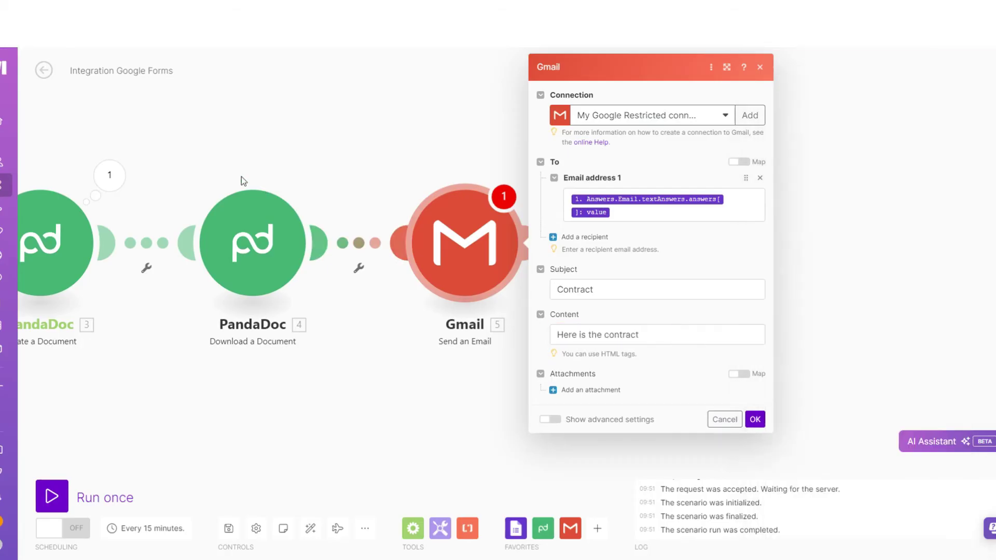
Run the download step alone, then attach the downloaded PandaDoc file and save the Gmail step
right_click(253, 217)
click(291, 245)
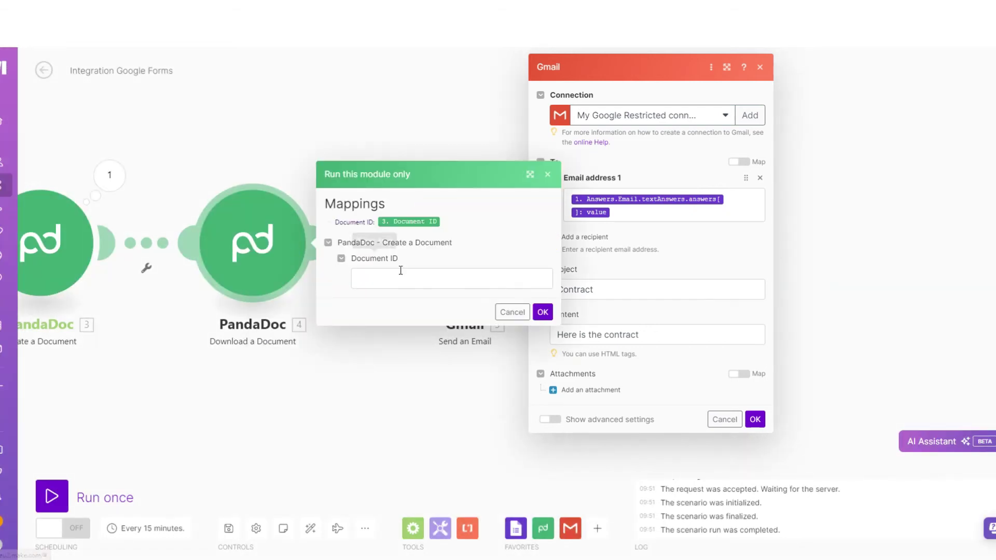
click(547, 177)
click(590, 389)
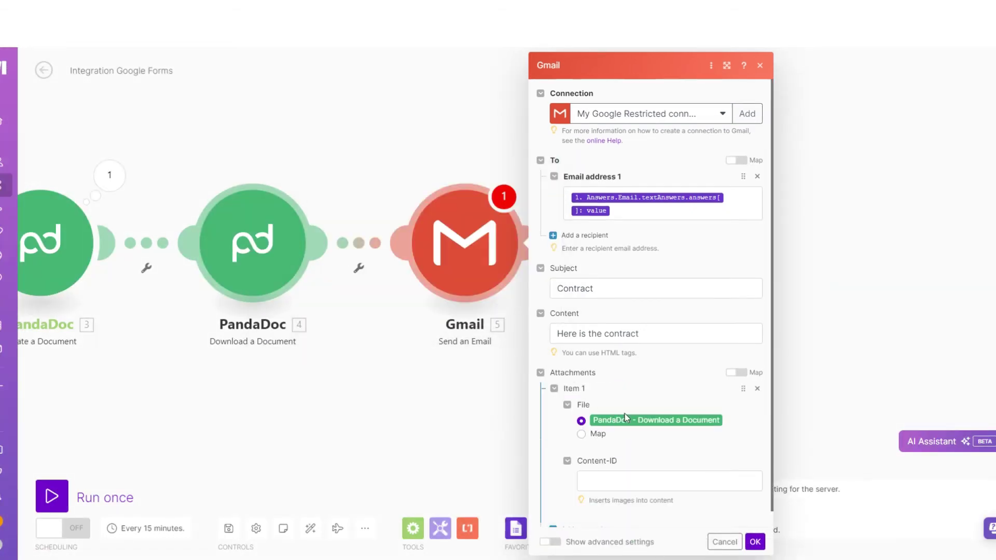
scroll(629, 425, down, 1)
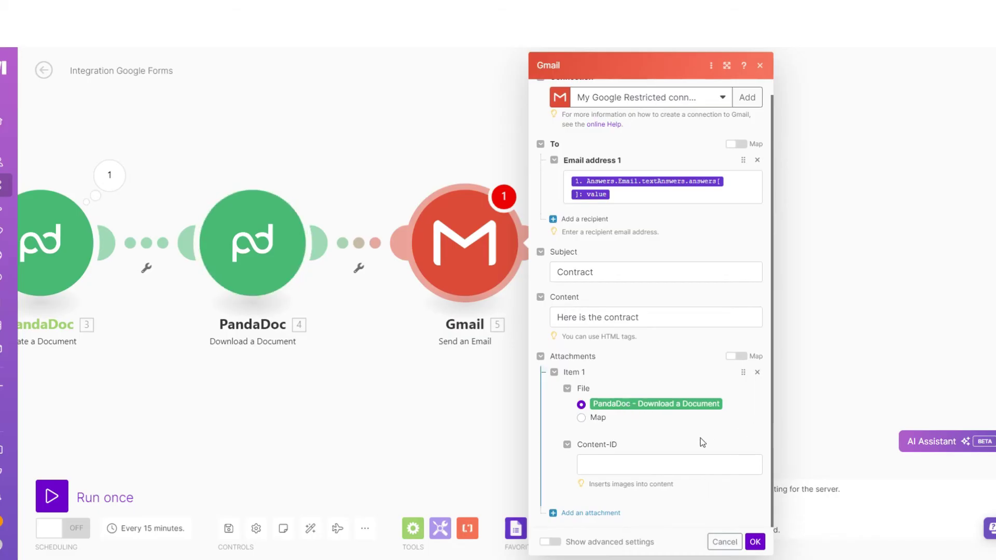
click(754, 542)
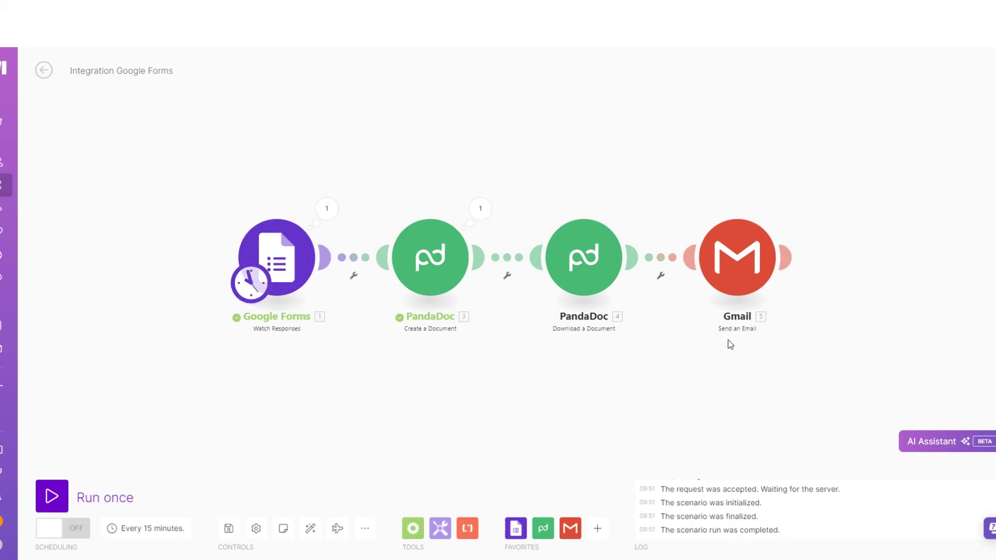
Set the Google Forms trigger to start from All responses and run the scenario once
right_click(291, 243)
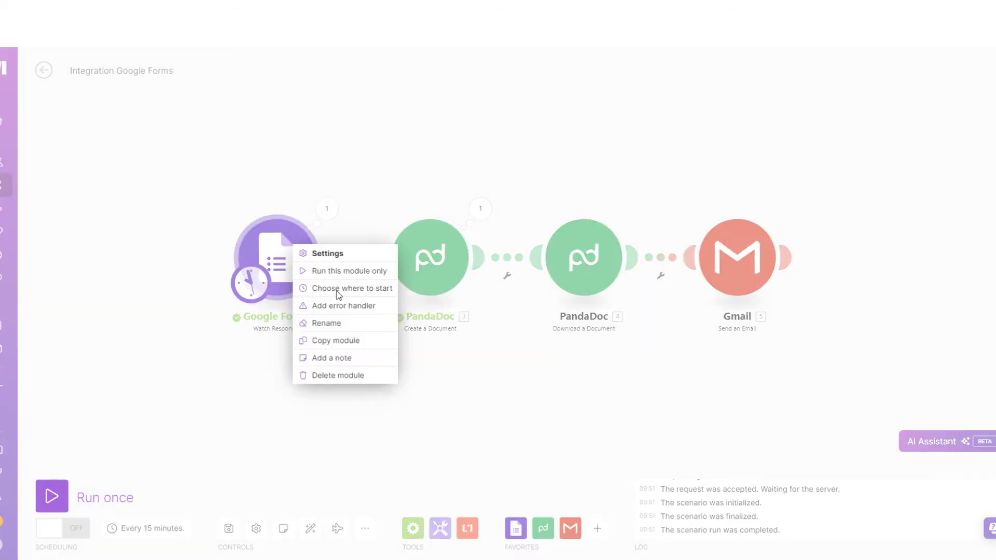
click(338, 288)
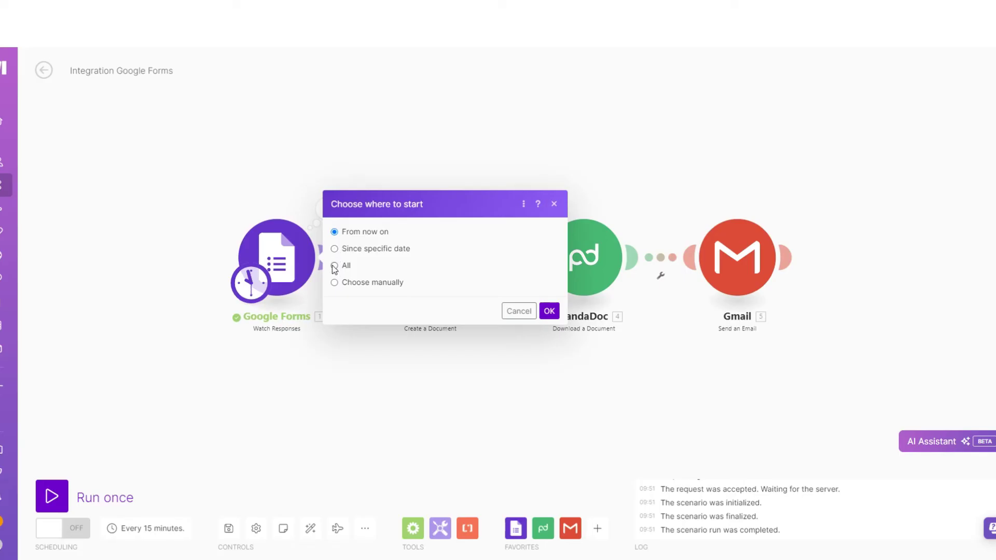
click(334, 266)
click(548, 311)
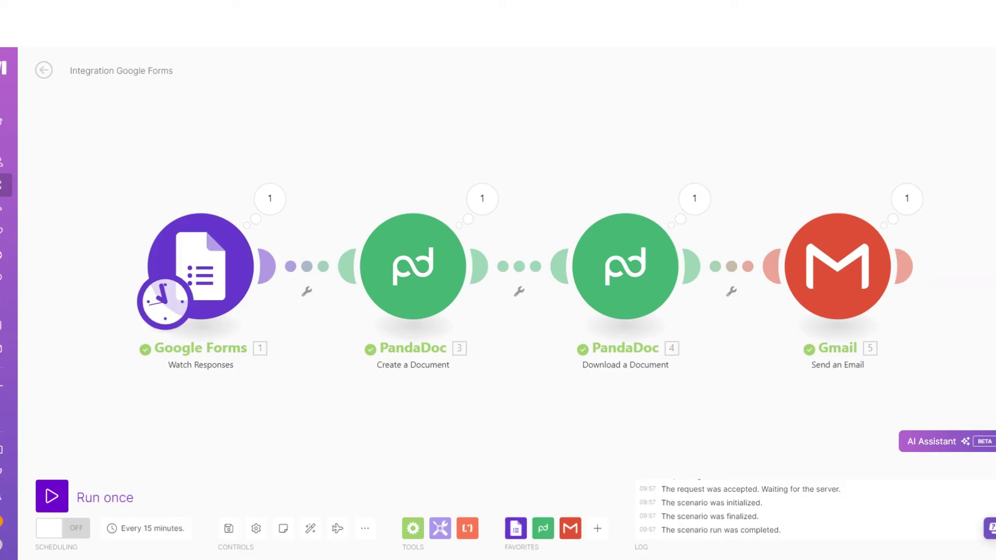
Open the received Contract email in Gmail and its attached contract PDF
key(ctrl+Tab)
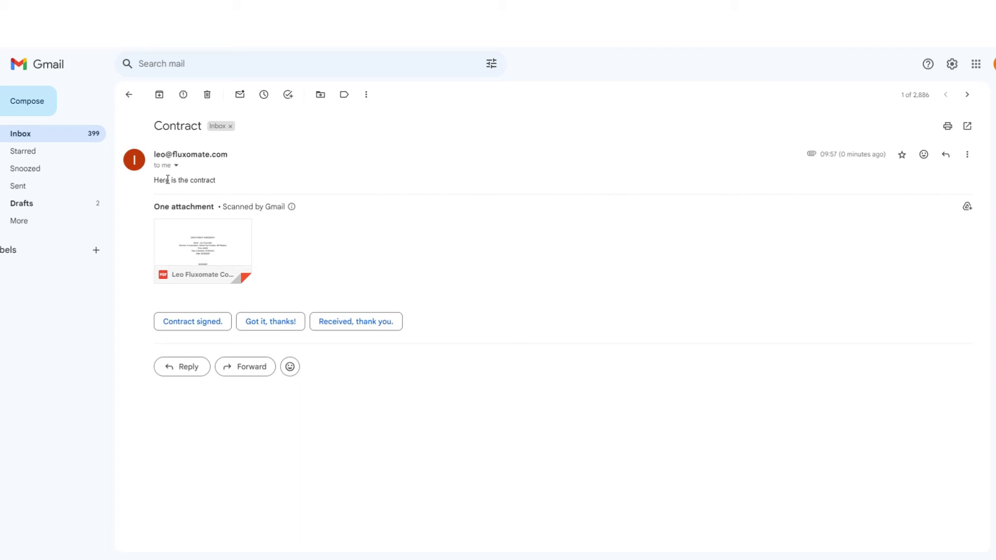
drag(167, 179, 210, 180)
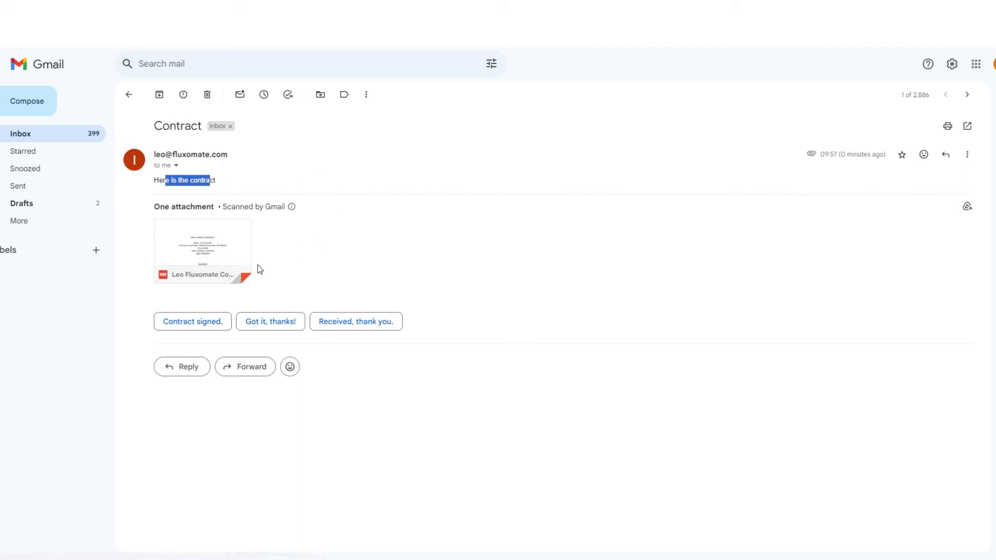
click(223, 250)
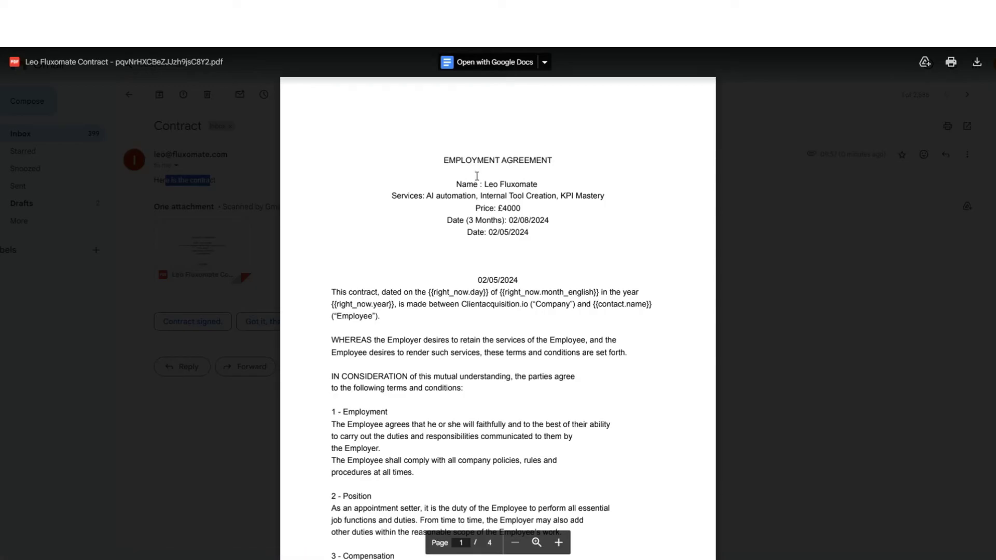
Check the PDF's price and date lines, including 02/05/2024, then reopen Create a Document settings in Make
drag(421, 196, 585, 216)
drag(475, 220, 508, 220)
click(516, 222)
triple_click(529, 284)
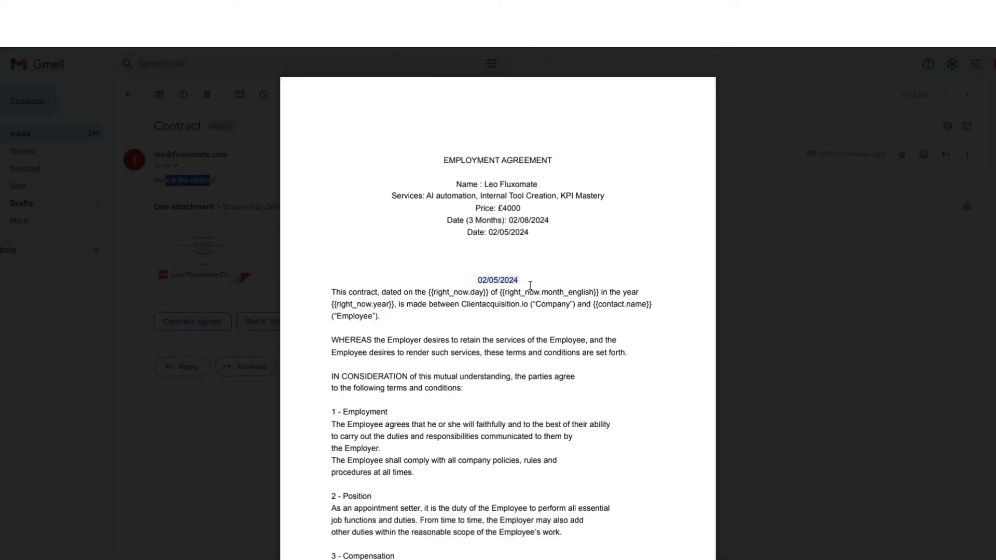
scroll(561, 268, down, 20)
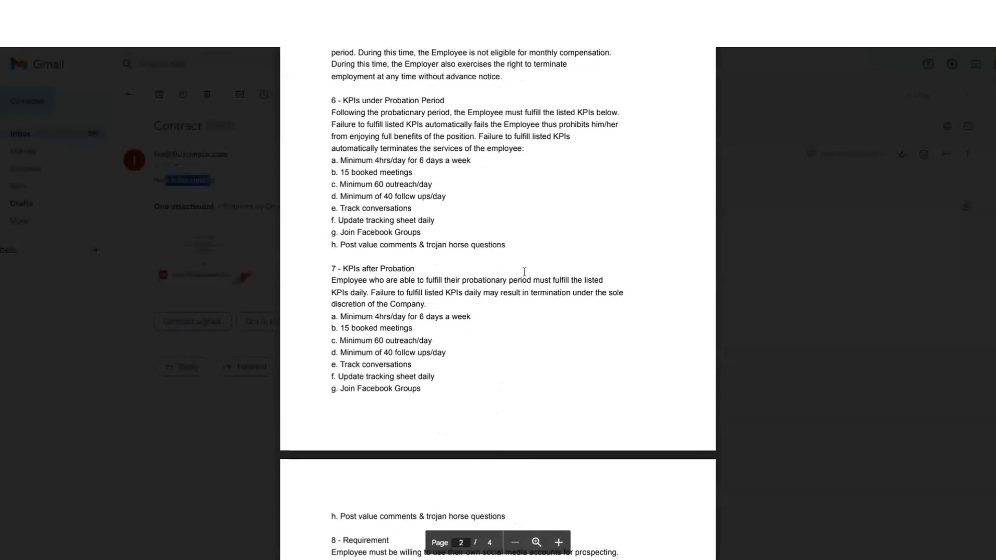
scroll(553, 384, down, 7)
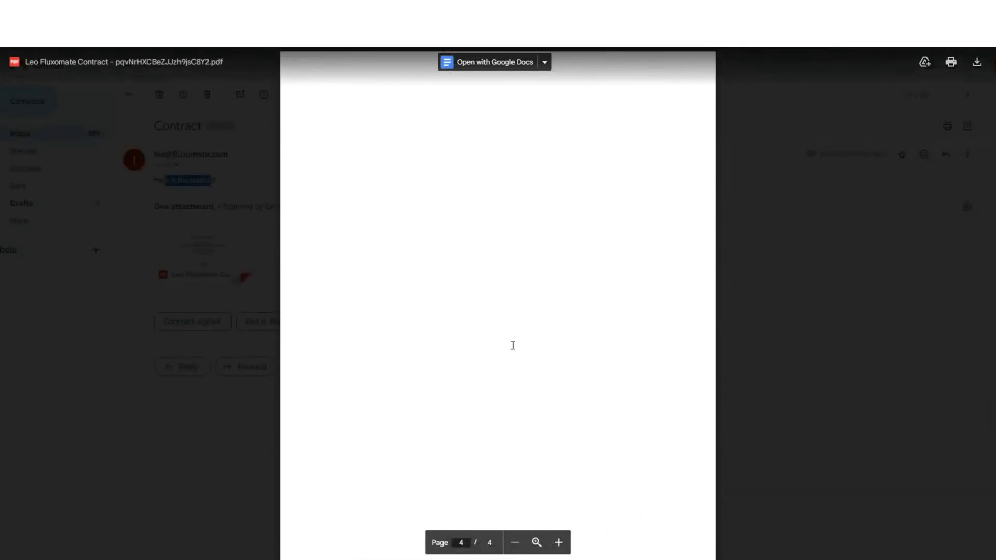
scroll(728, 243, up, 5)
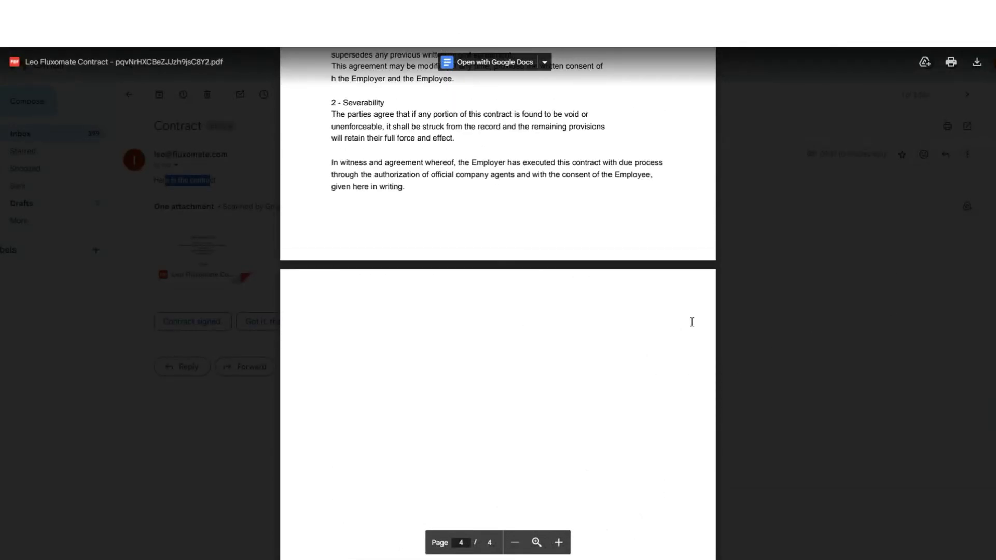
scroll(691, 322, up, 10)
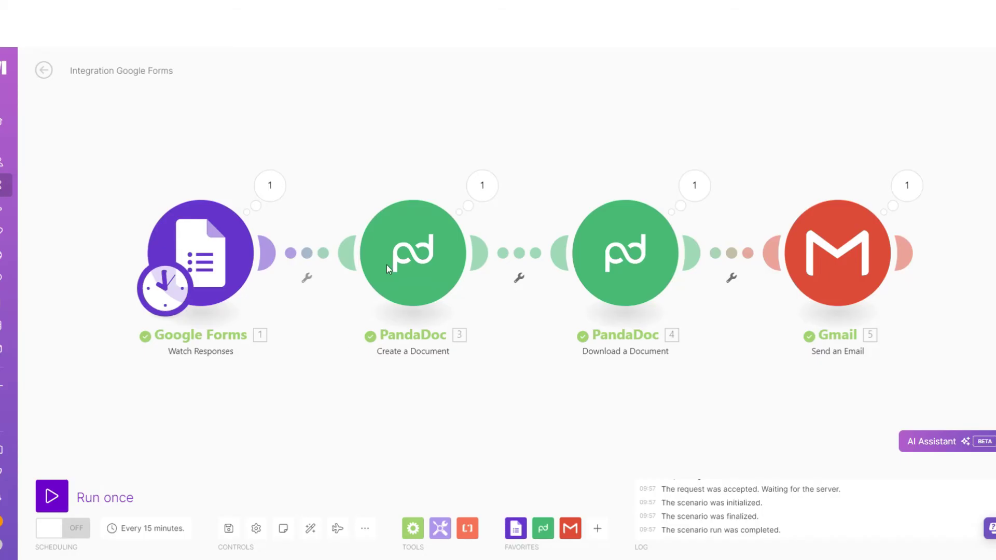
click(386, 269)
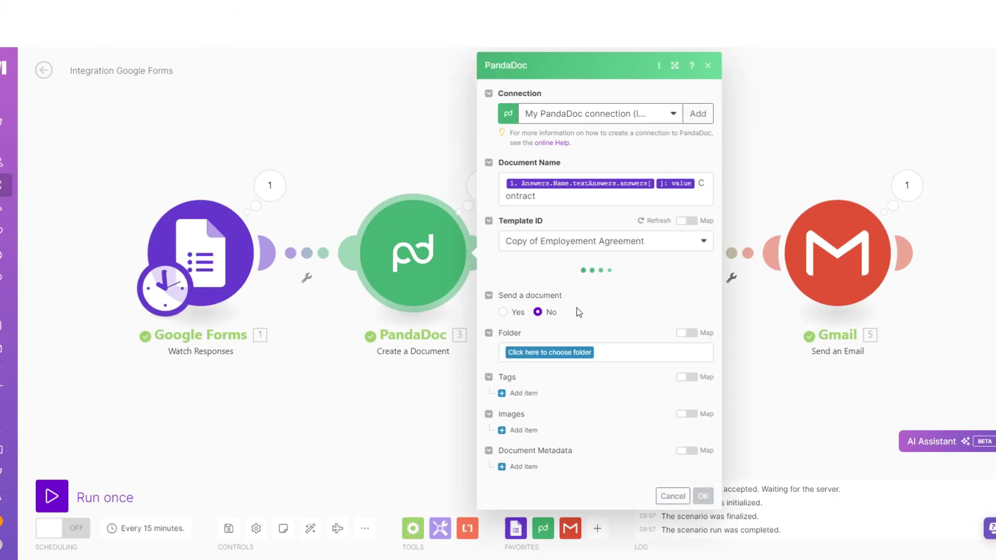
Enable Send a document with subject 'Contract' and message 'This is your contract'
scroll(570, 331, down, 8)
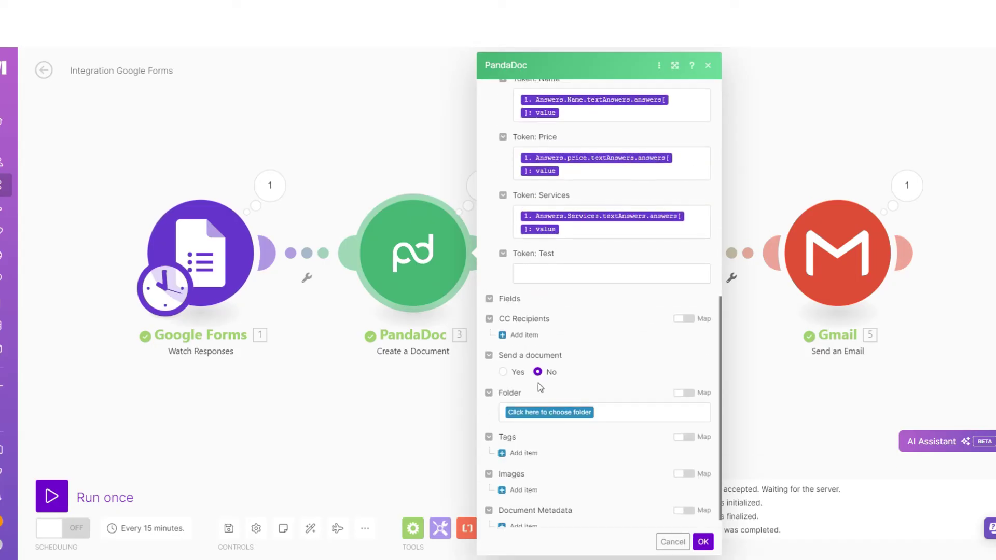
click(502, 372)
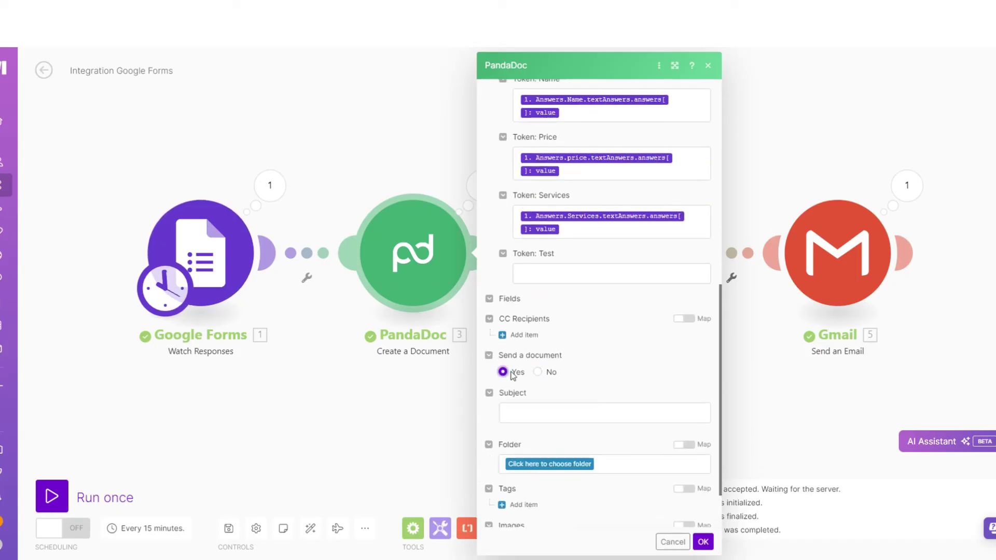
scroll(561, 372, down, 2)
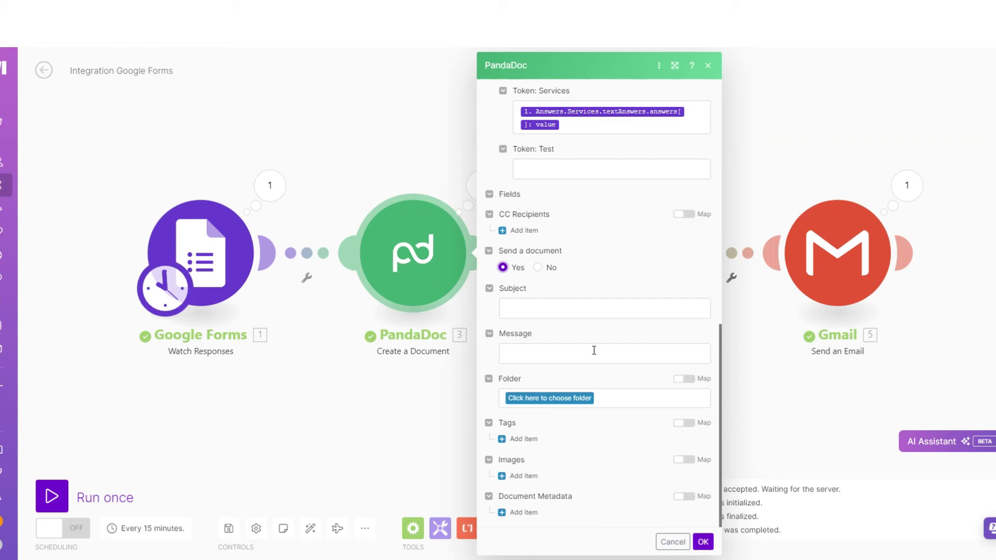
click(578, 307)
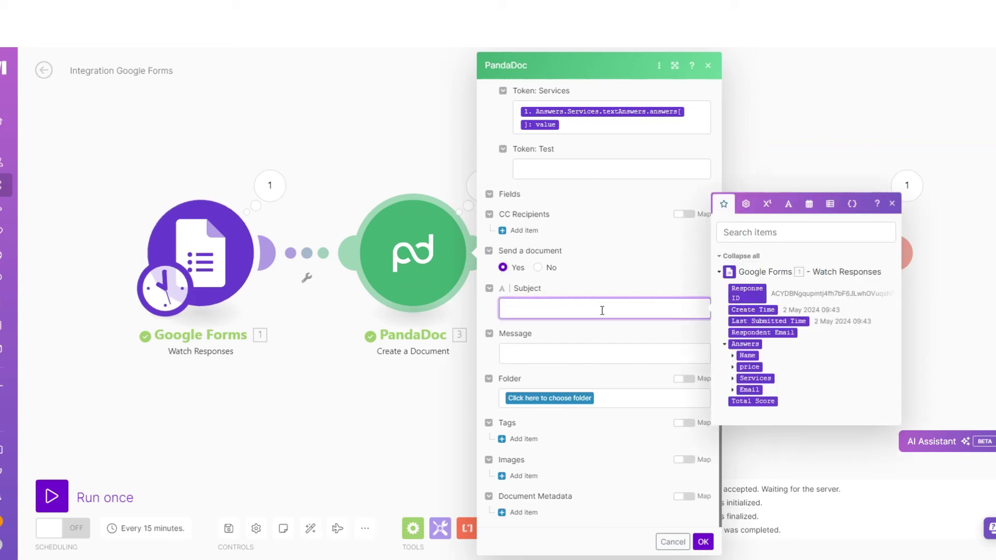
text(Contract)
click(604, 356)
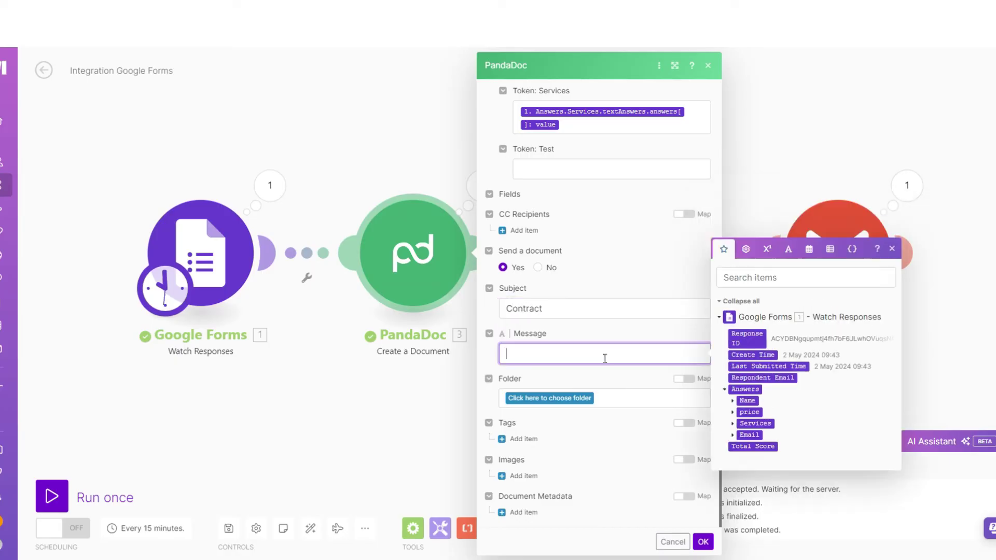
click(742, 433)
text(T)
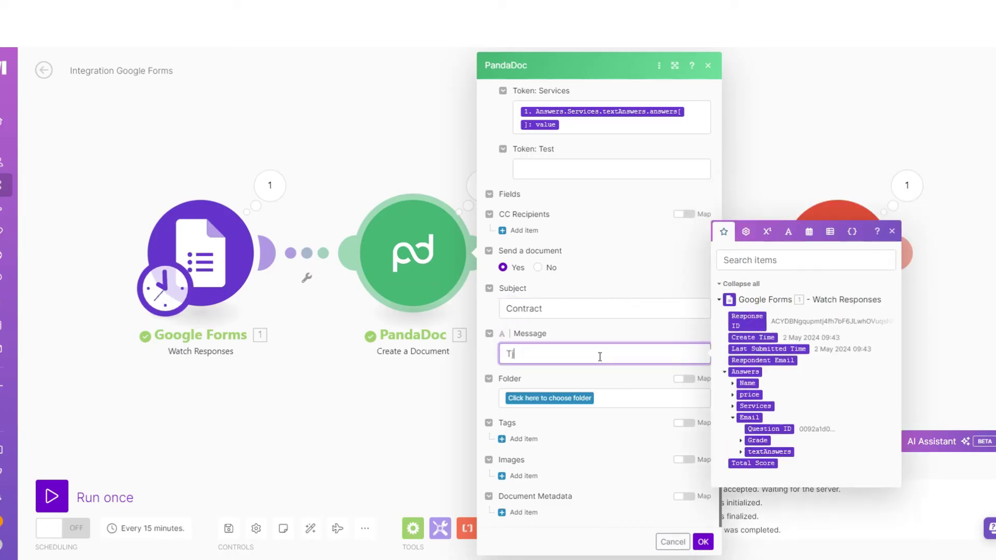
text(his is your contract)
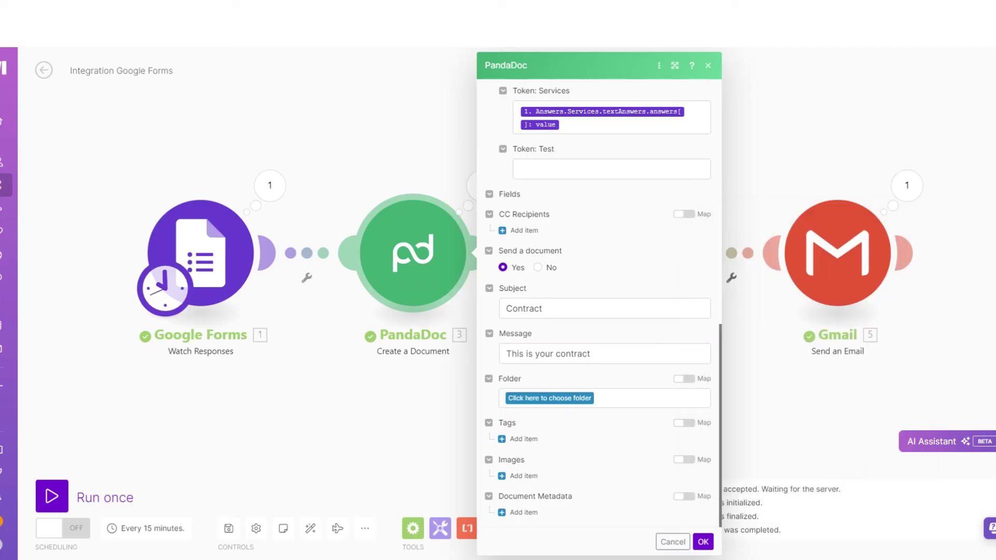
click(702, 542)
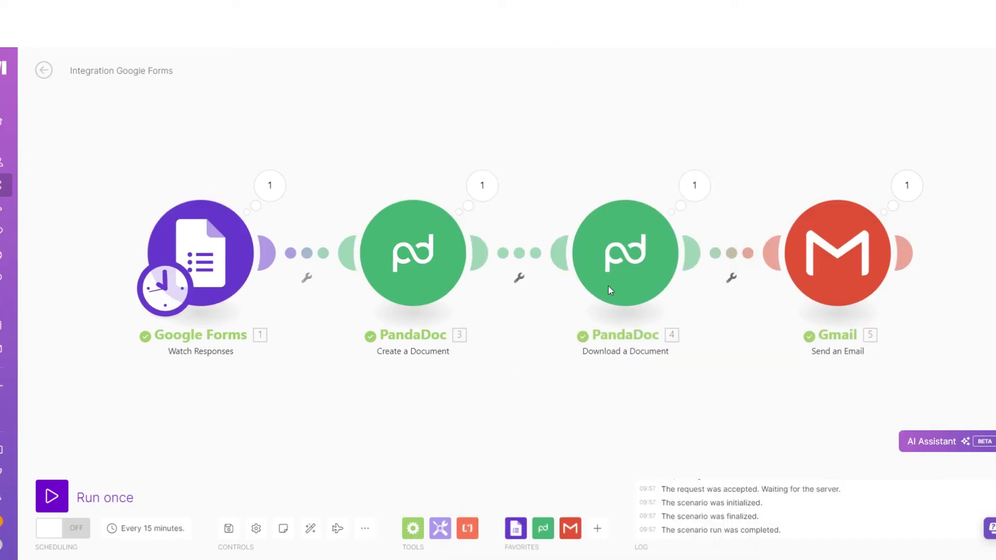
Unlink the Download a Document step from Create a Document
click(518, 253)
click(529, 267)
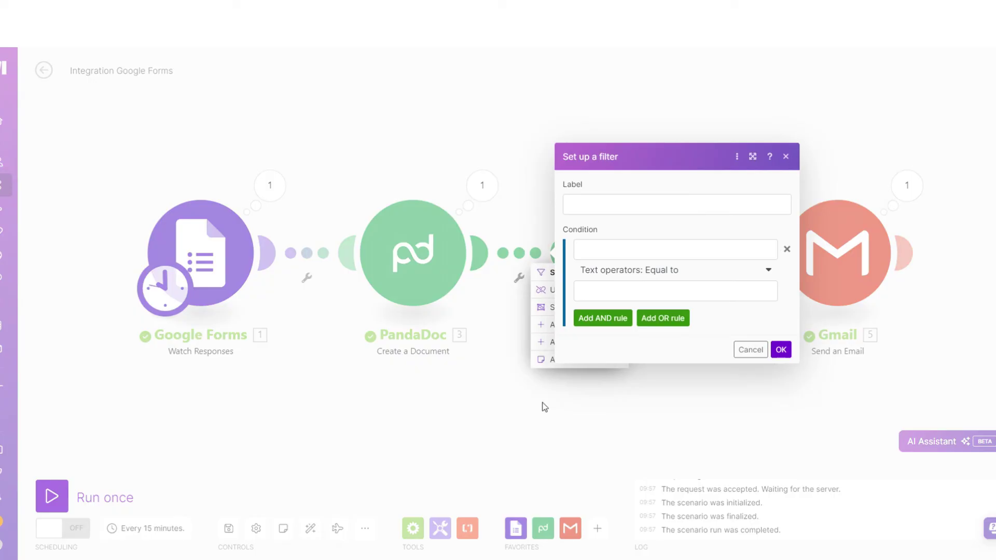
click(779, 351)
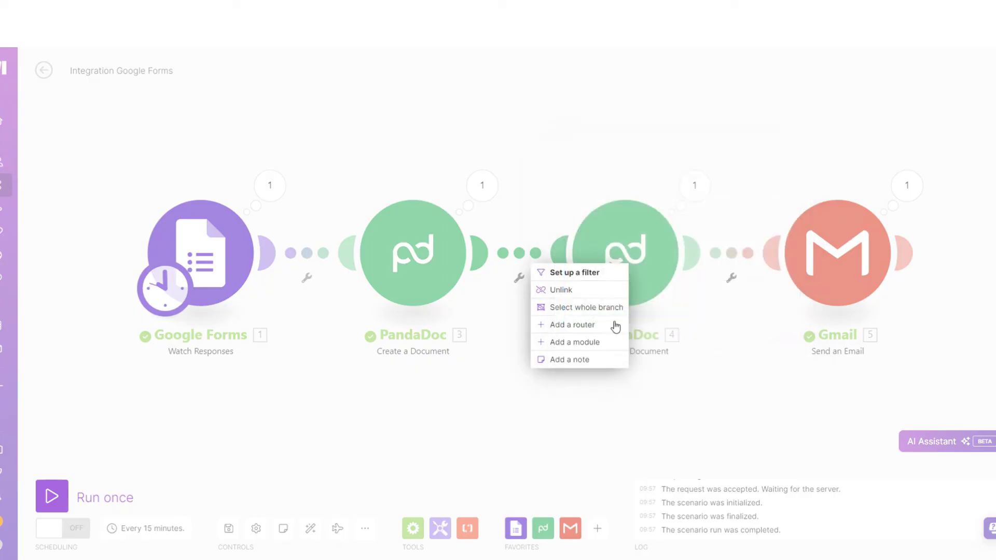
click(556, 289)
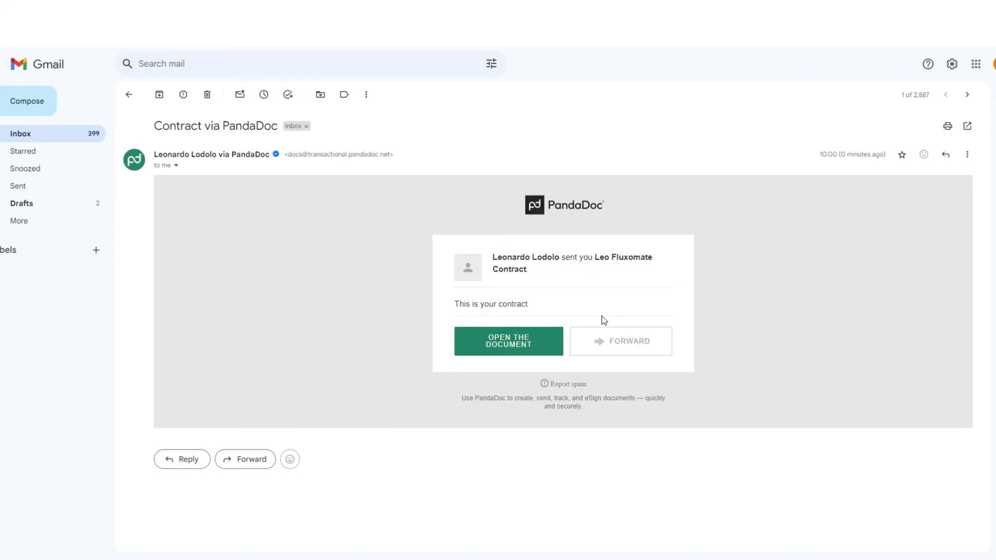
Open the emailed contract in PandaDoc and start signing its Signature field
click(522, 344)
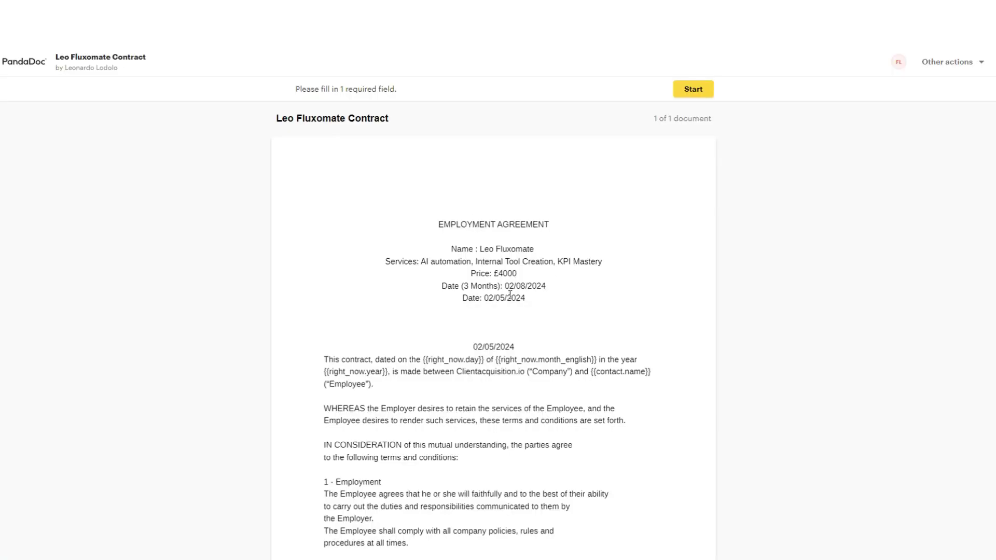
scroll(511, 246, down, 20)
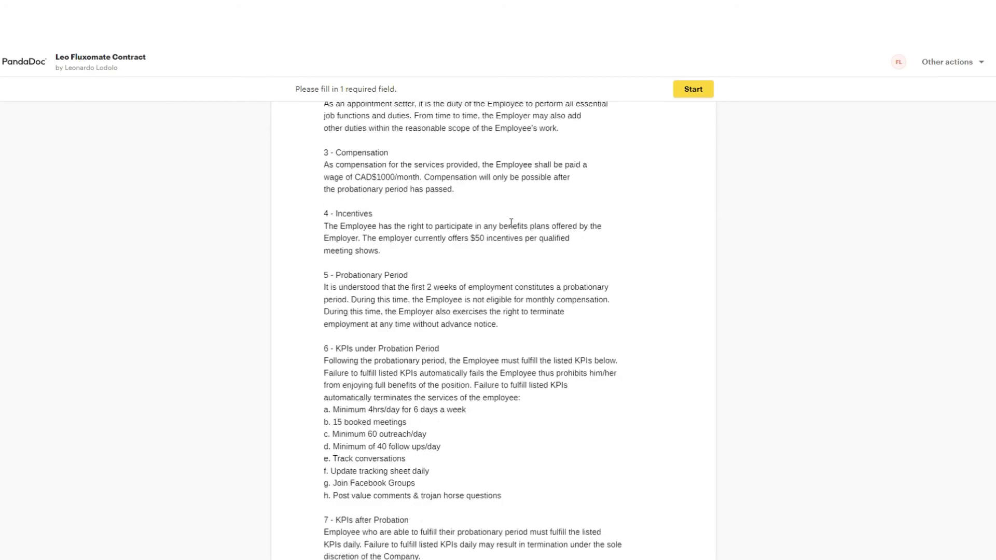
scroll(479, 187, down, 5)
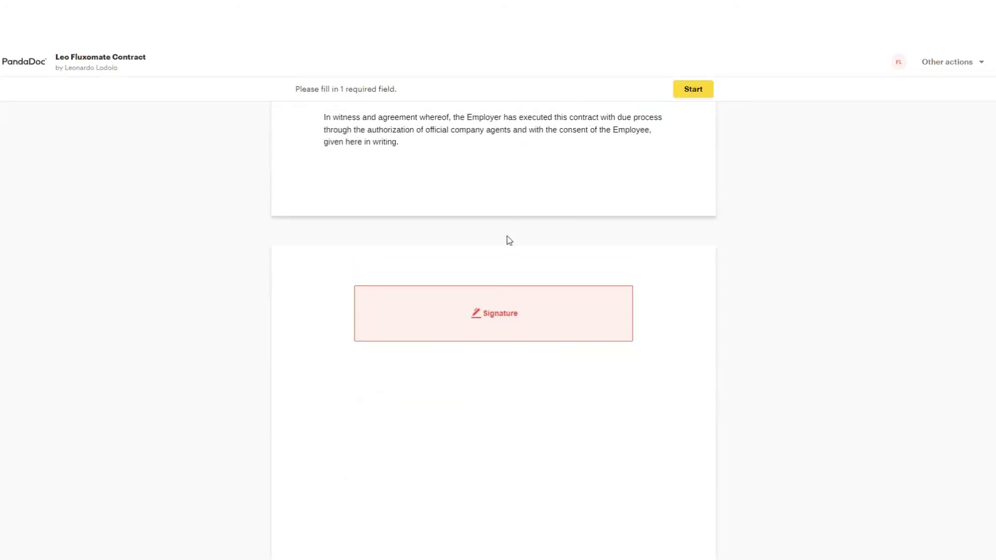
click(496, 300)
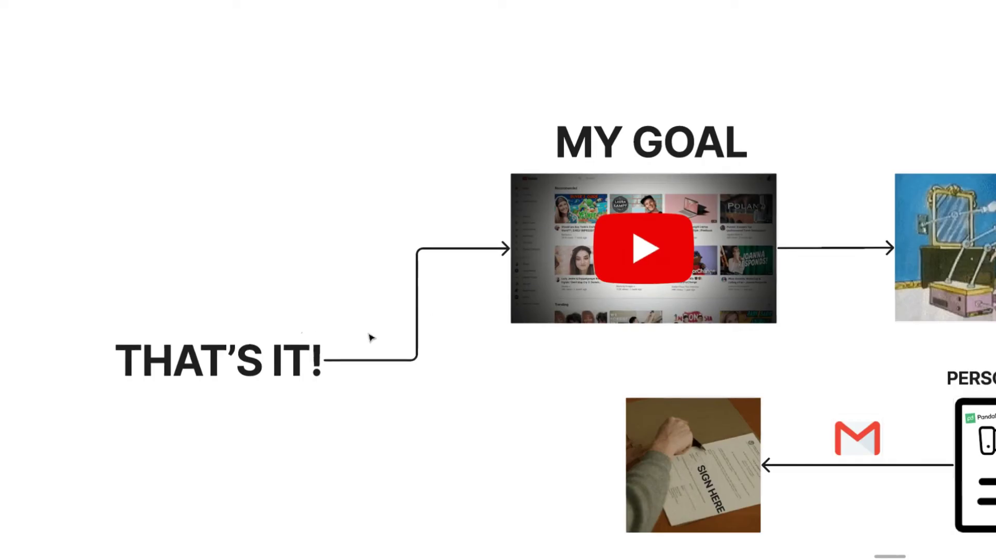
scroll(370, 337, right, 5)
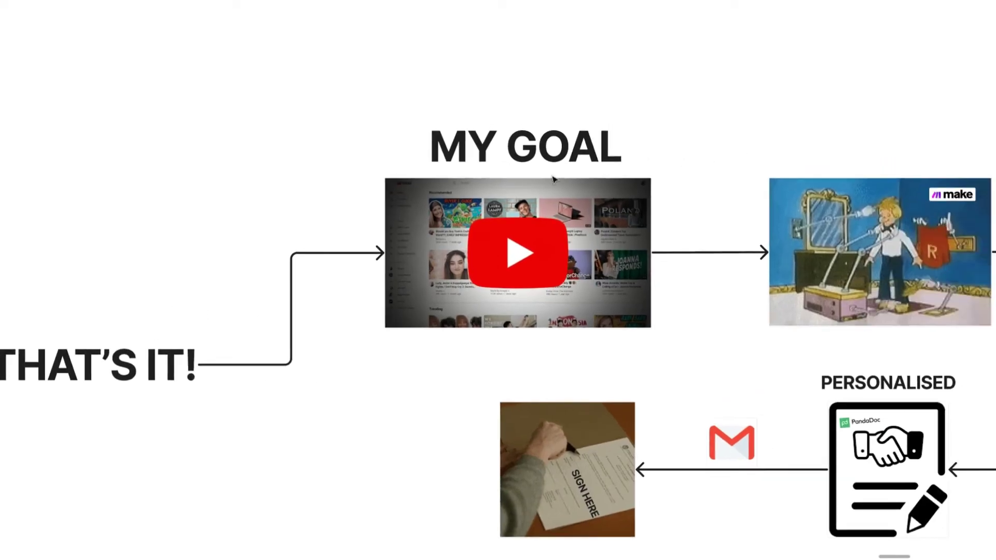
scroll(462, 261, right, 10)
scroll(562, 437, up, 3)
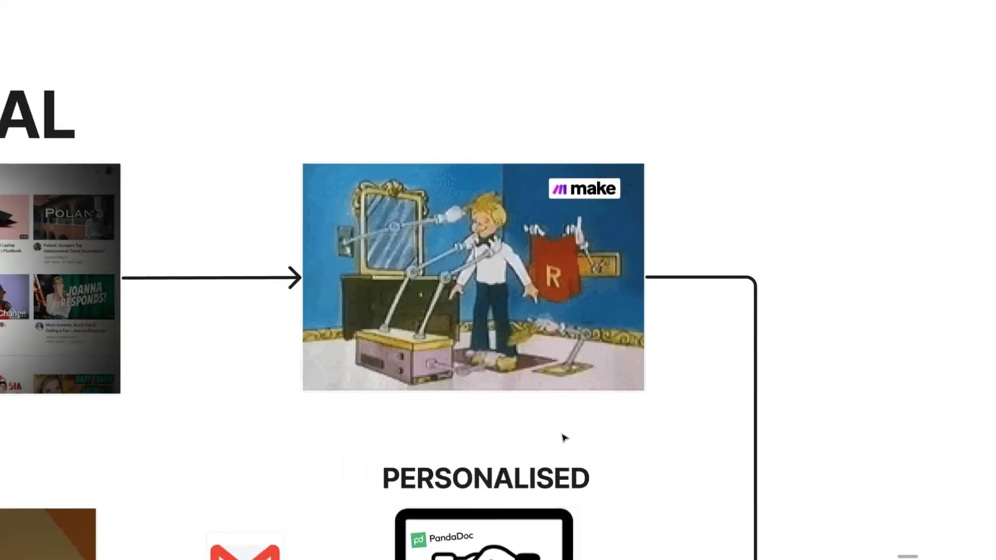
drag(562, 438, 594, 125)
scroll(555, 194, right, 3)
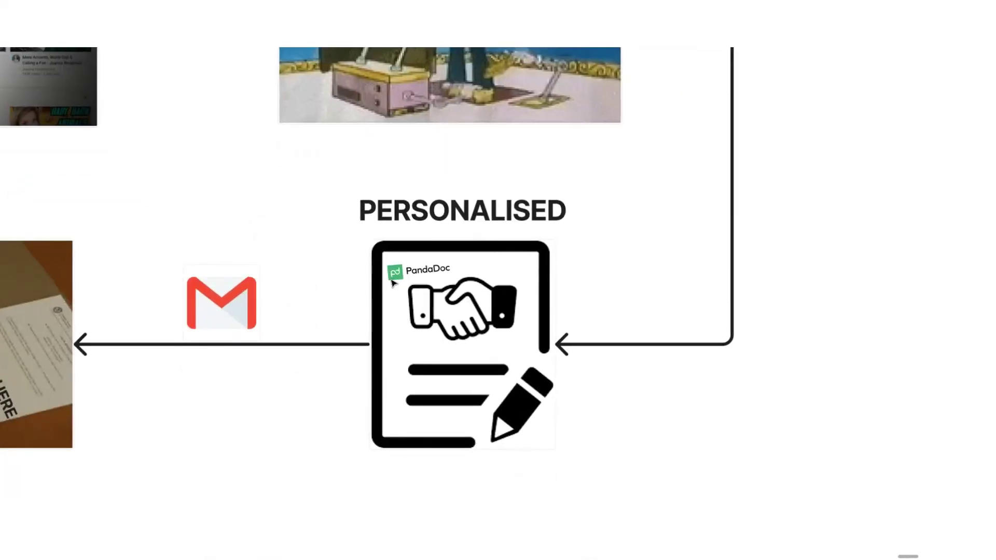
scroll(392, 282, left, 2)
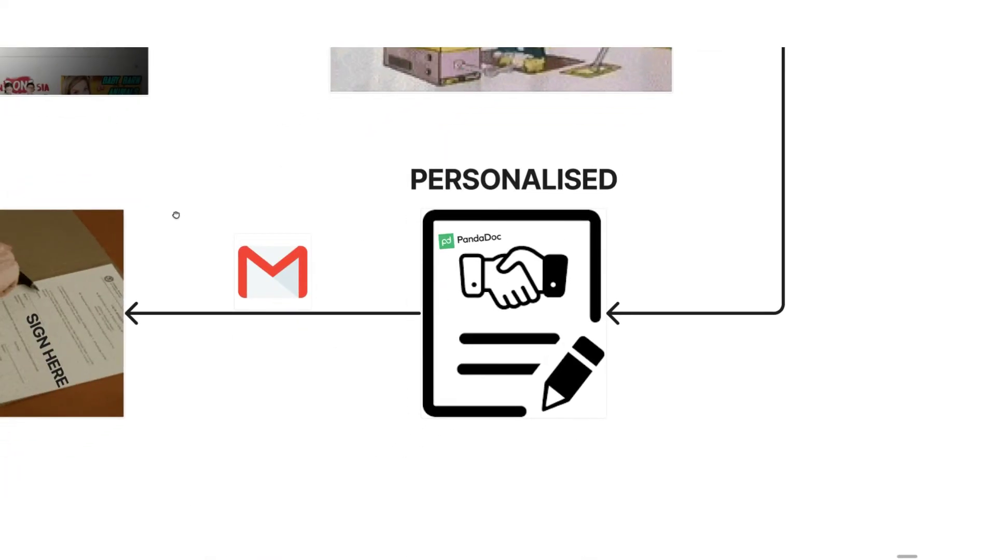
drag(176, 214, 565, 190)
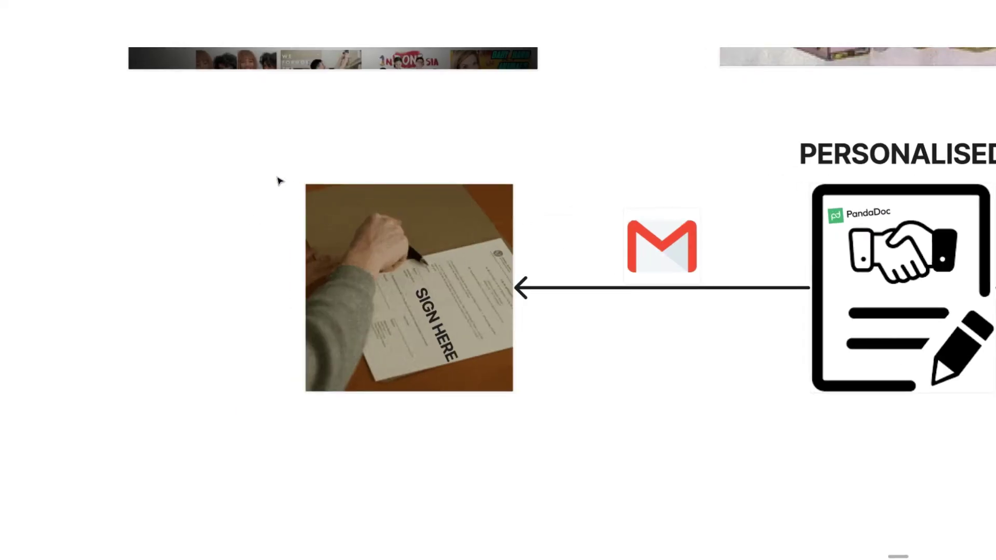
scroll(279, 180, down, 5)
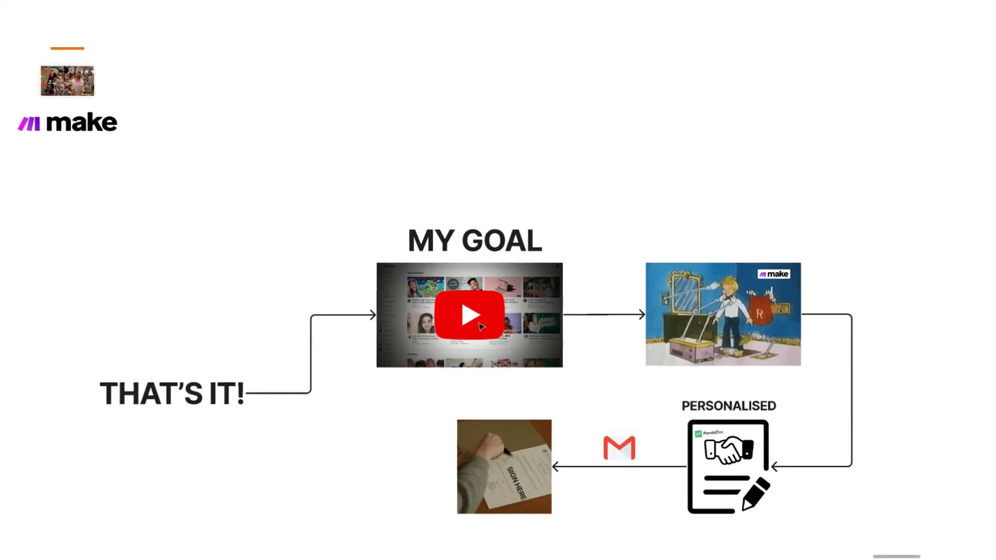
scroll(481, 325, left, 10)
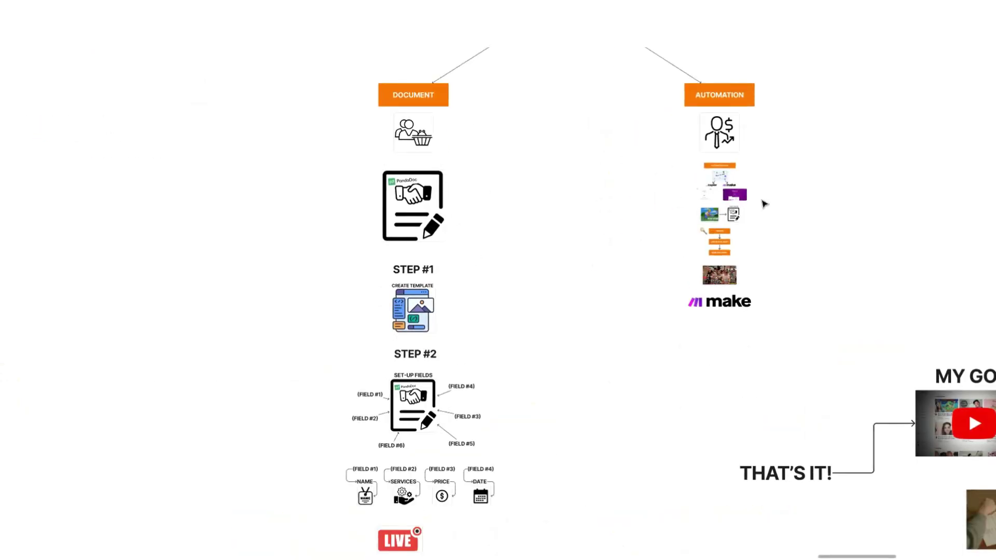
scroll(829, 351, down, 10)
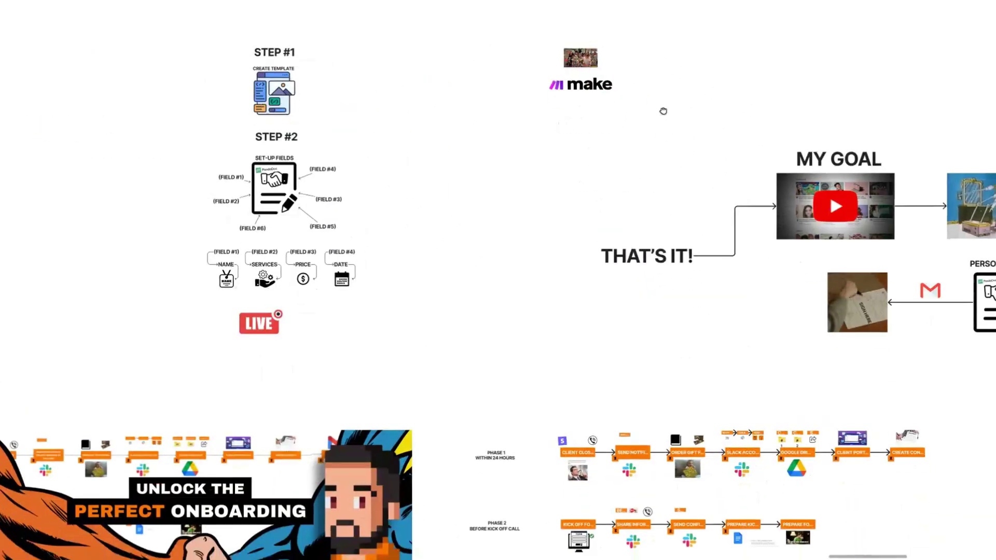
scroll(607, 243, up, 10)
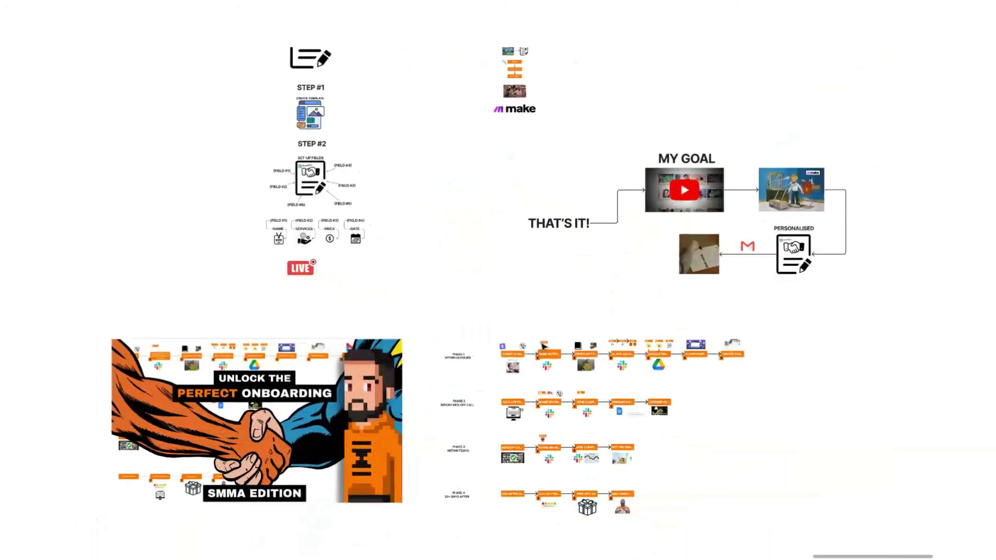